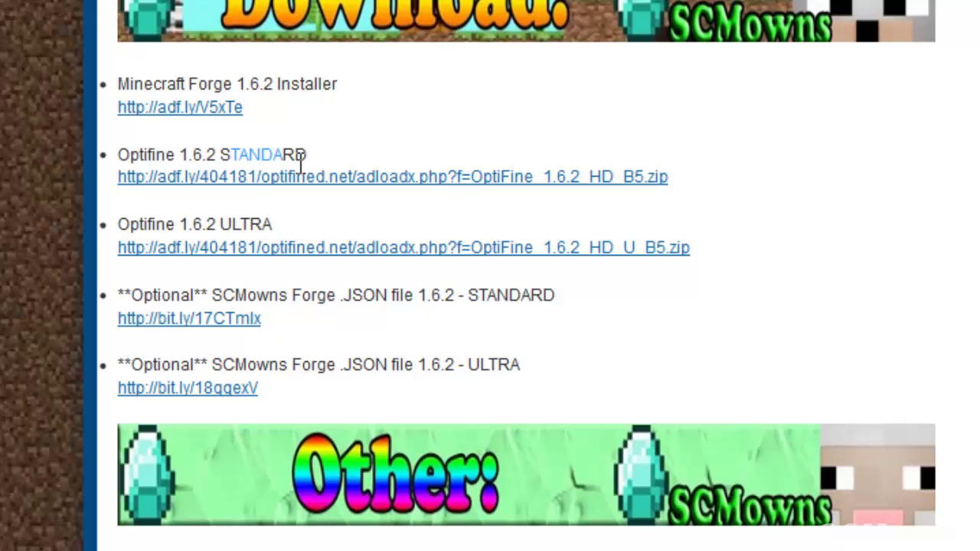
Step: Review the download entries for the Minecraft Forge 1.6.2 installer, Optifine 1.6.2 Standard and Ultra, and the optional Forge .JSON files
left_click_drag(225, 225, 297, 239)
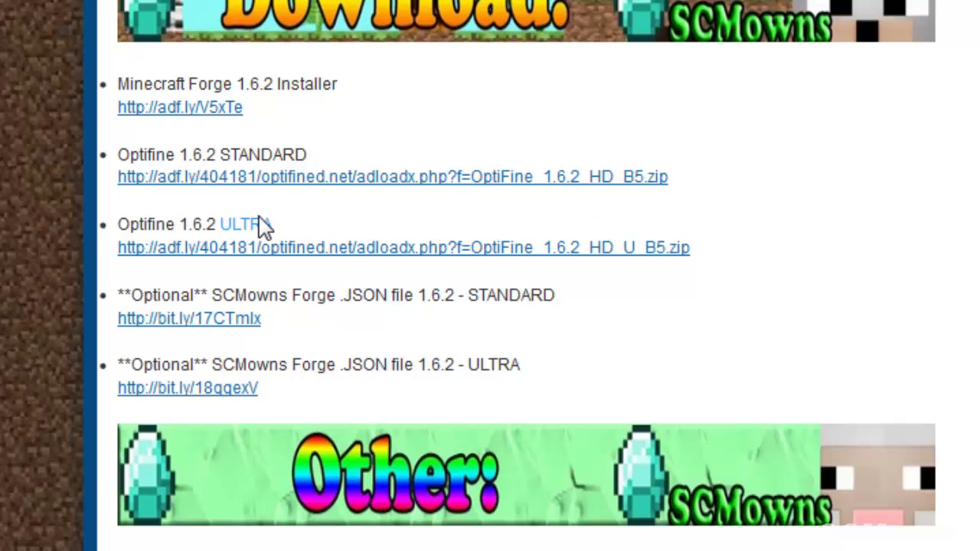
left_click_drag(236, 168, 314, 162)
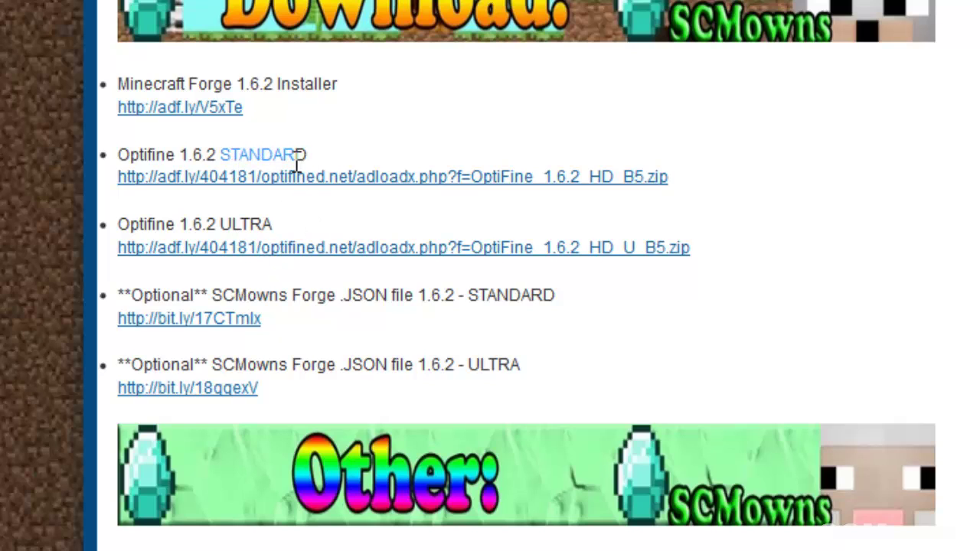
double_click(256, 159)
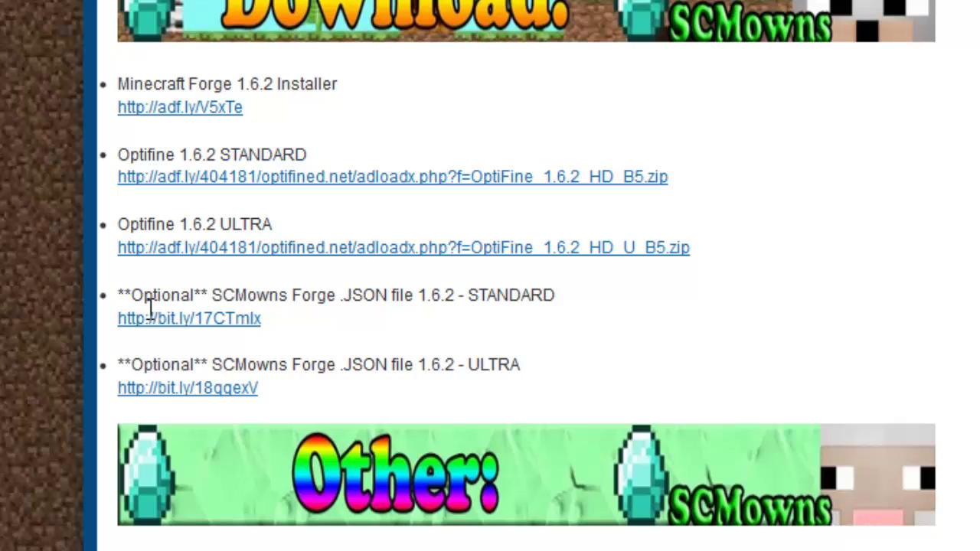
left_click_drag(148, 305, 437, 299)
left_click_drag(352, 300, 473, 306)
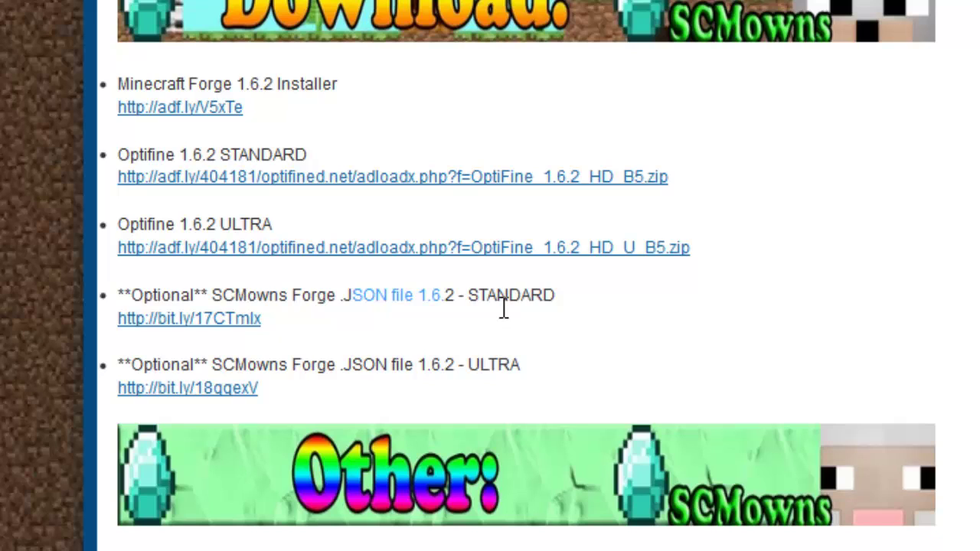
left_click_drag(161, 302, 314, 306)
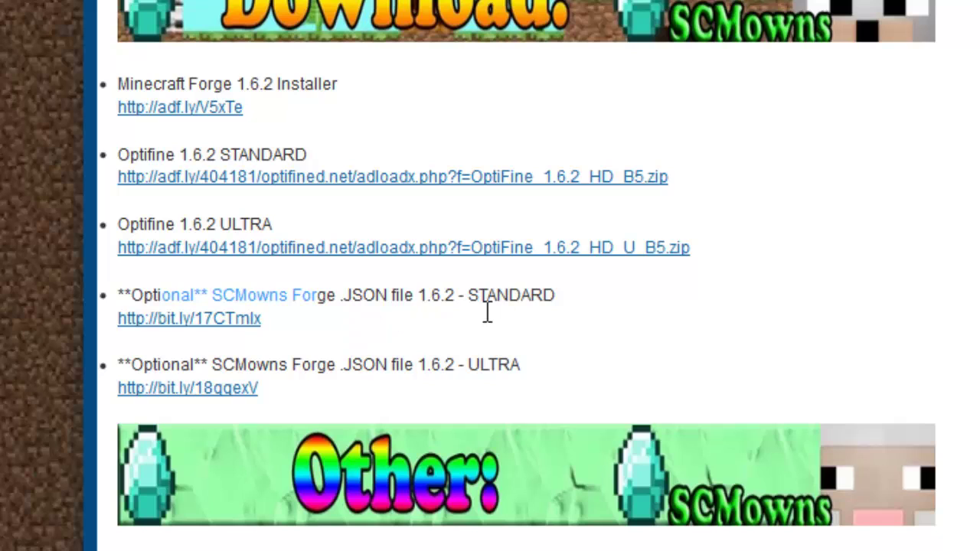
left_click_drag(477, 300, 571, 322)
left_click_drag(479, 370, 560, 382)
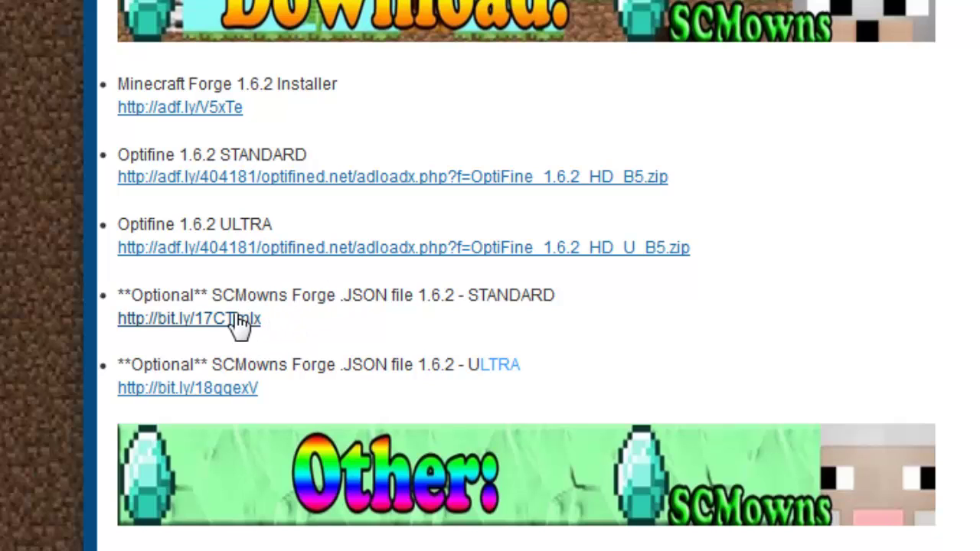
left_click_drag(342, 298, 482, 306)
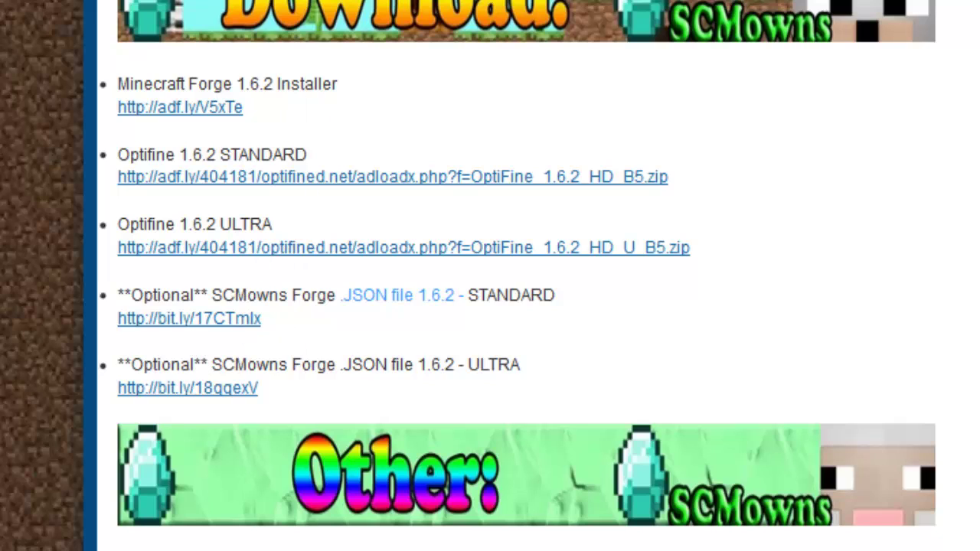
left_click_drag(198, 85, 342, 94)
left_click_drag(179, 154, 313, 166)
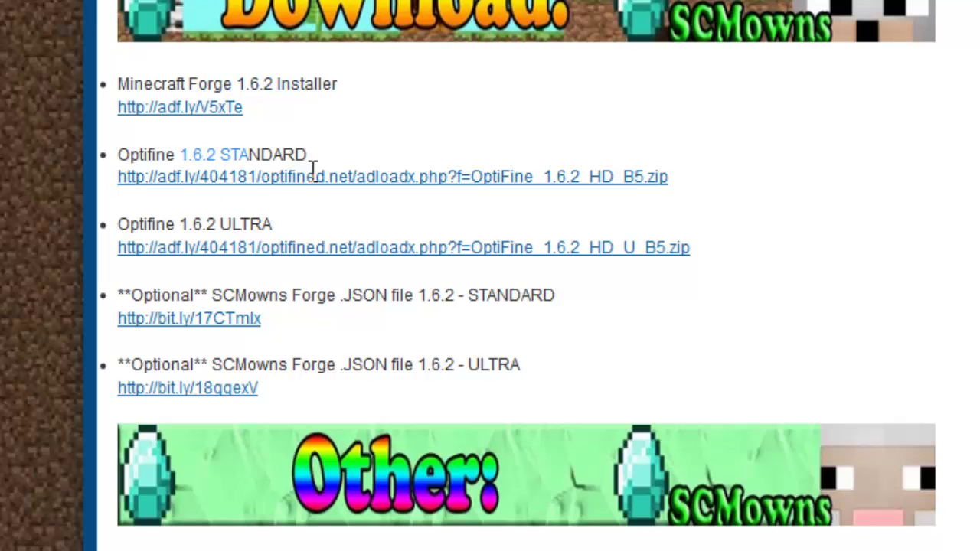
double_click(234, 226)
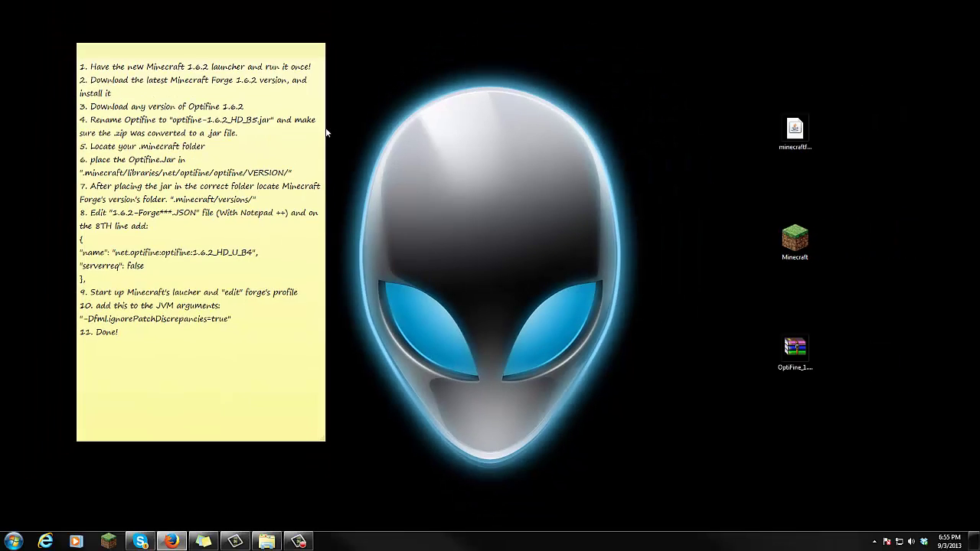
Step: Open the Minecraft launcher from the desktop
left_click(168, 71)
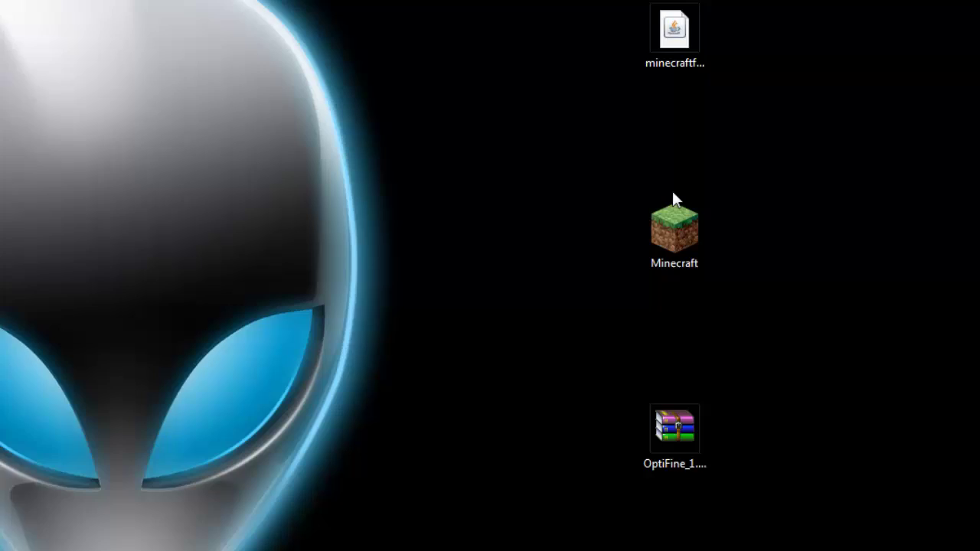
left_click(795, 238)
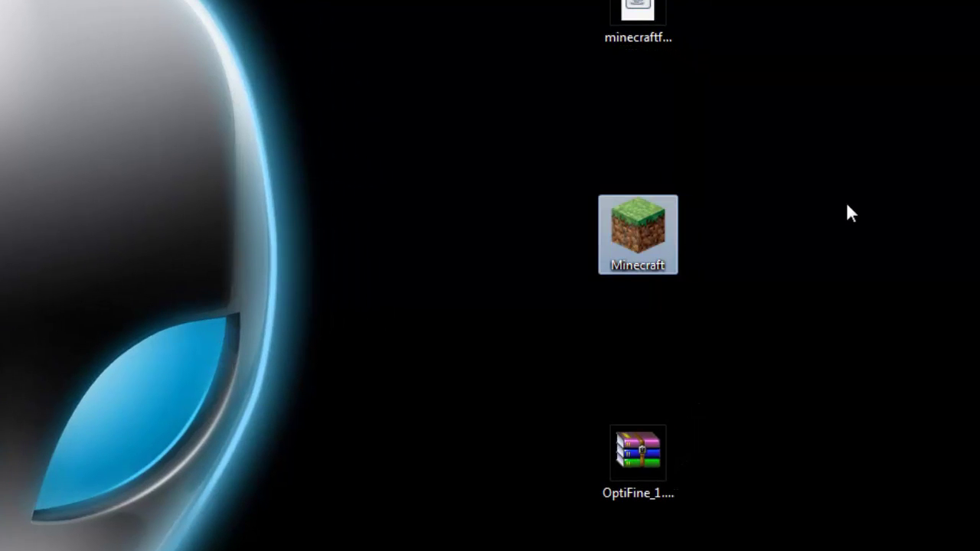
double_click(646, 228)
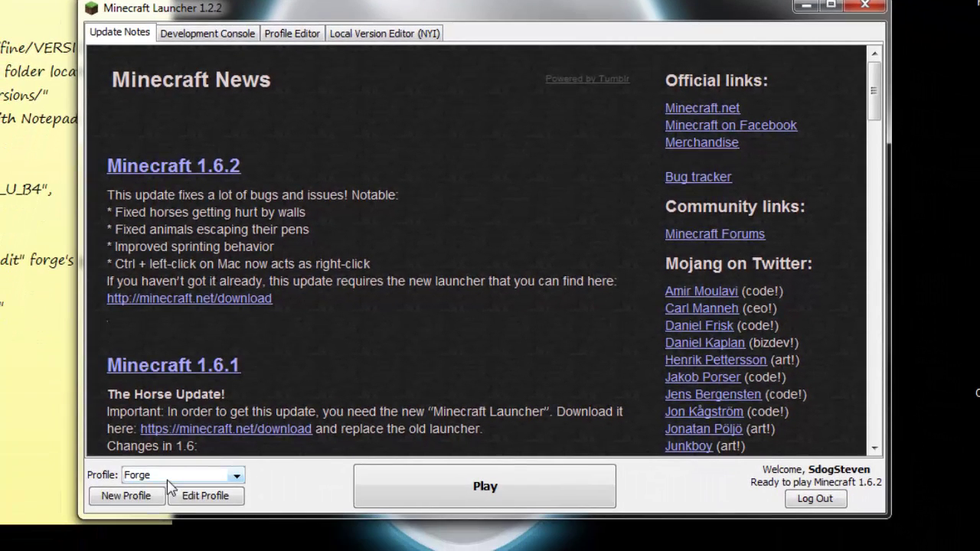
Step: Switch the launcher from Forge to the account-named profile, run Minecraft 1.6.2 once and quit from the title screen
left_click(168, 479)
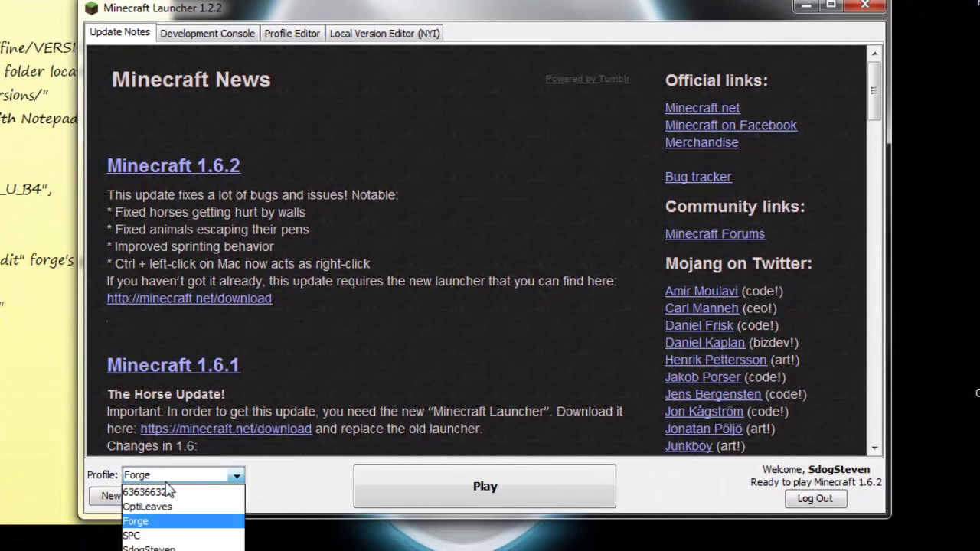
left_click(153, 536)
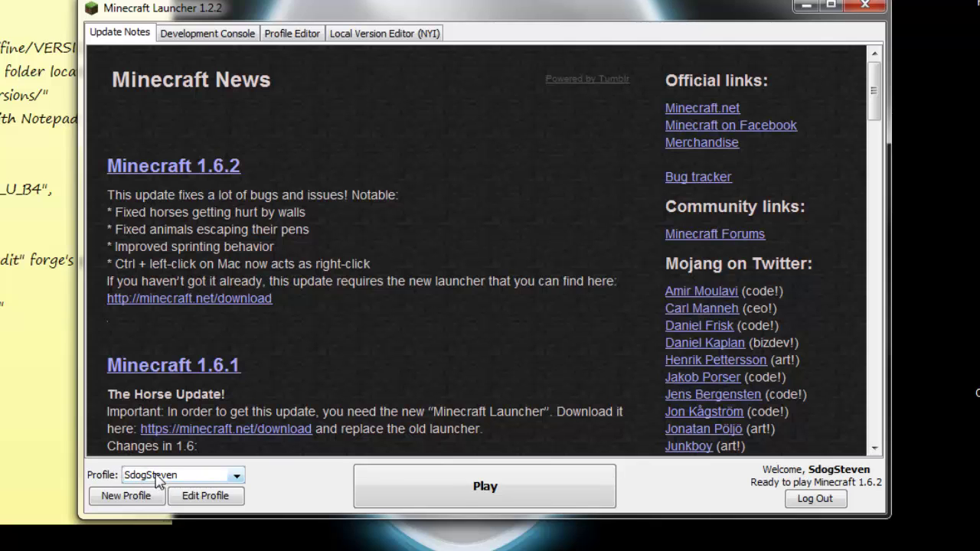
left_click(461, 494)
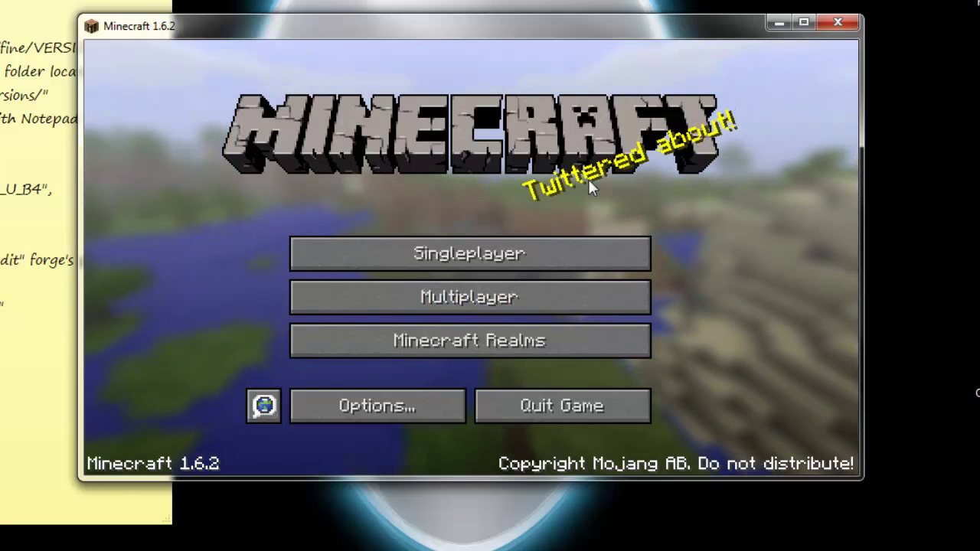
left_click(552, 407)
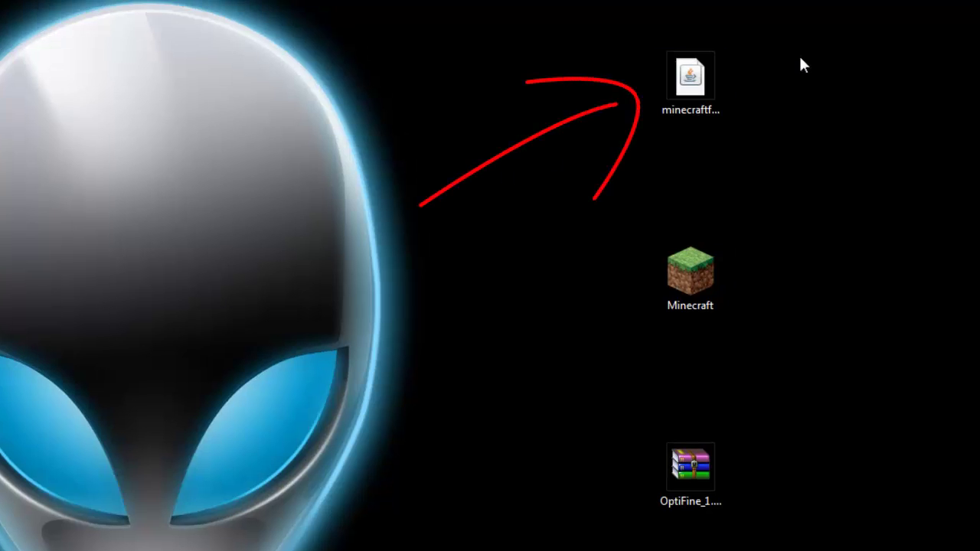
Step: Install the Forge 9.10.0.804 client into the .minecraft folder and move the installer file aside on the desktop
left_click(690, 81)
left_click_drag(597, 7, 758, 172)
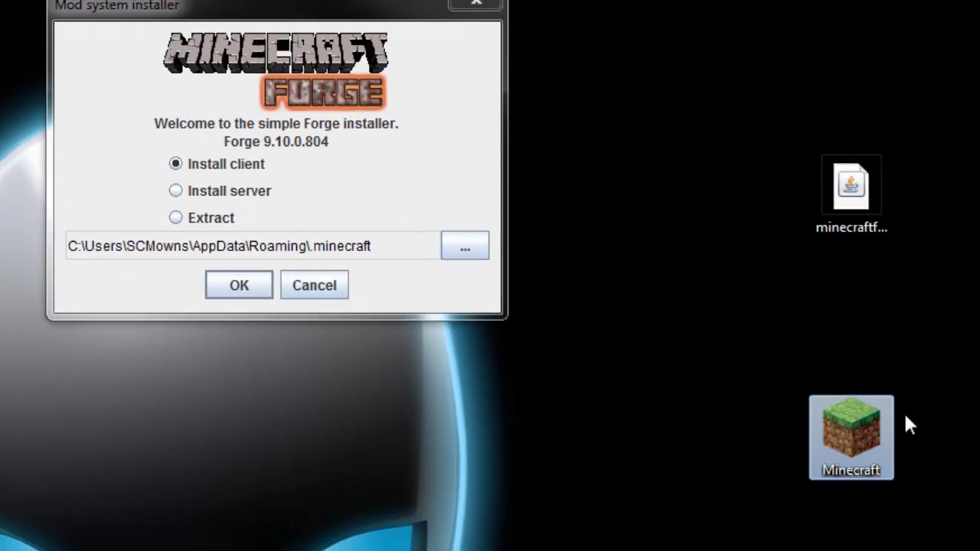
left_click(204, 173)
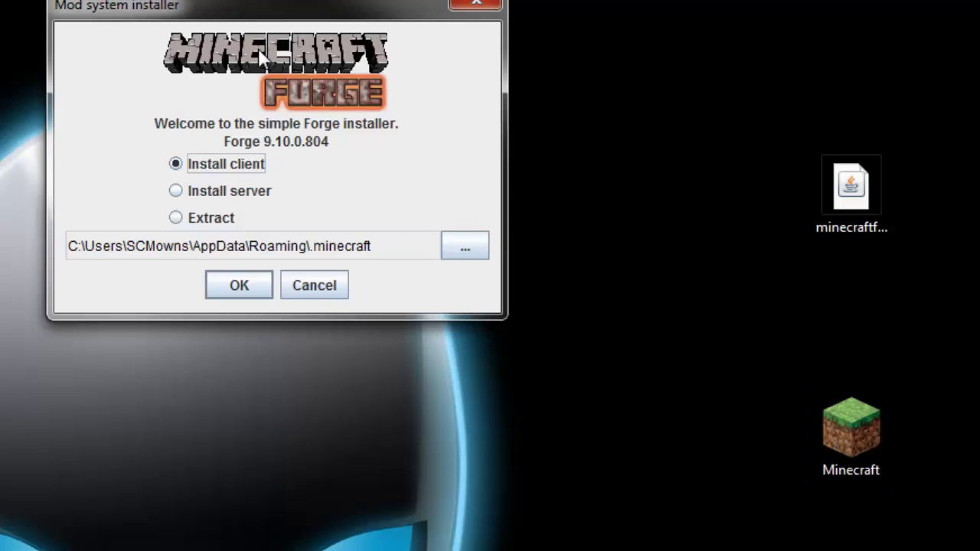
left_click(253, 289)
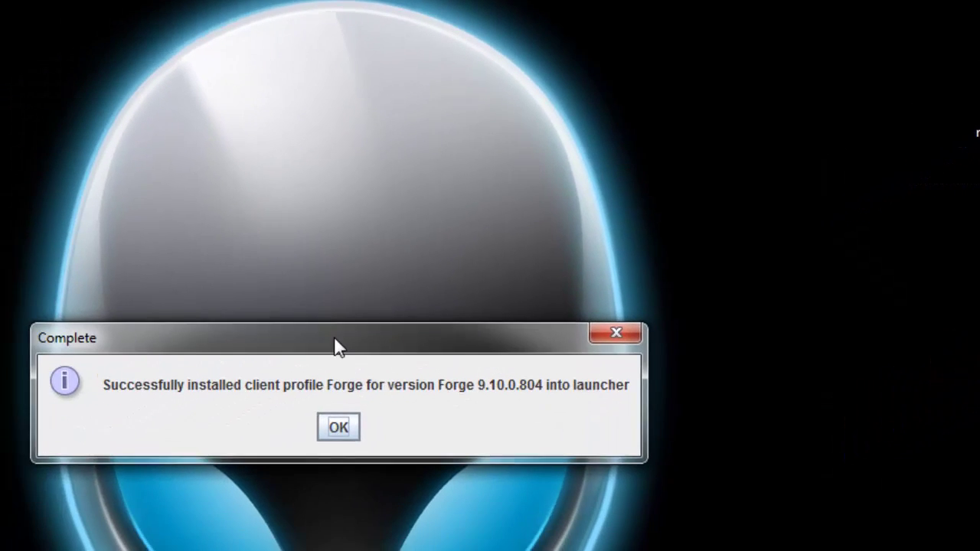
left_click_drag(337, 349, 400, 59)
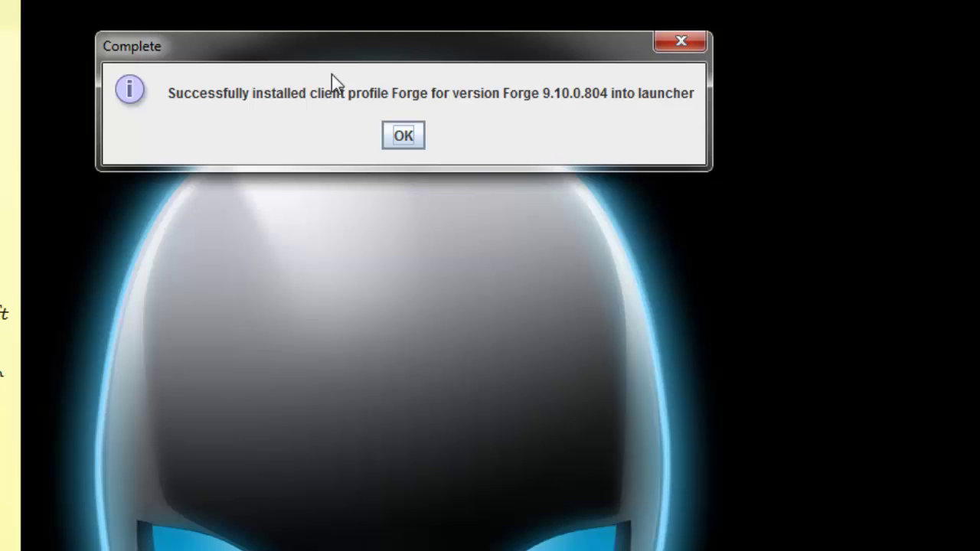
left_click_drag(356, 41, 363, 53)
left_click(411, 147)
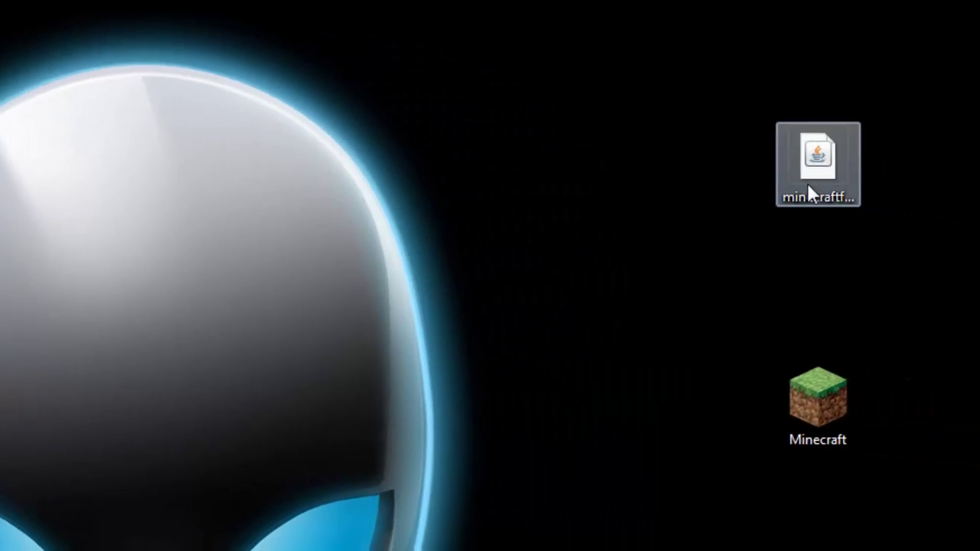
left_click_drag(809, 188, 904, 19)
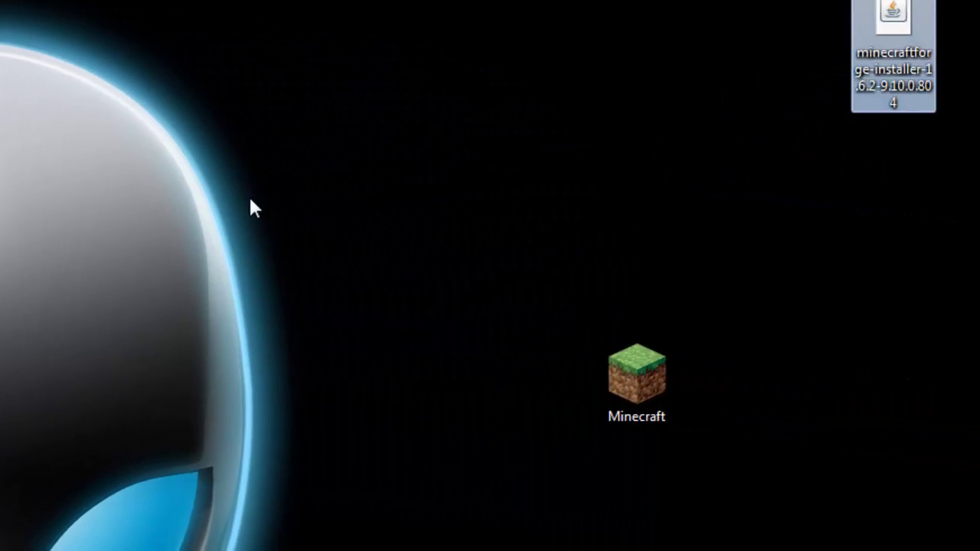
left_click(251, 201)
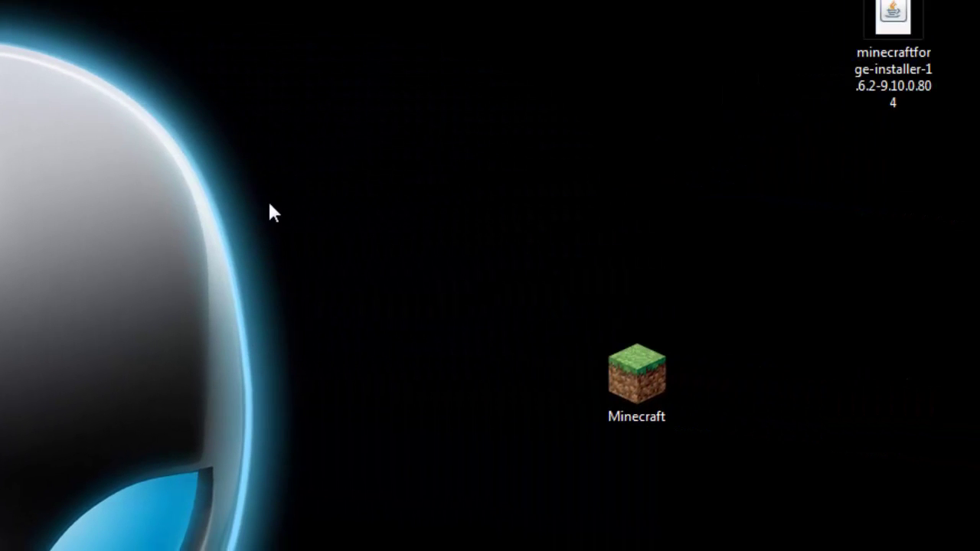
Step: Edit the OptiFine archive's file name on the desktop so that its O and F are lowercase
left_click(632, 459)
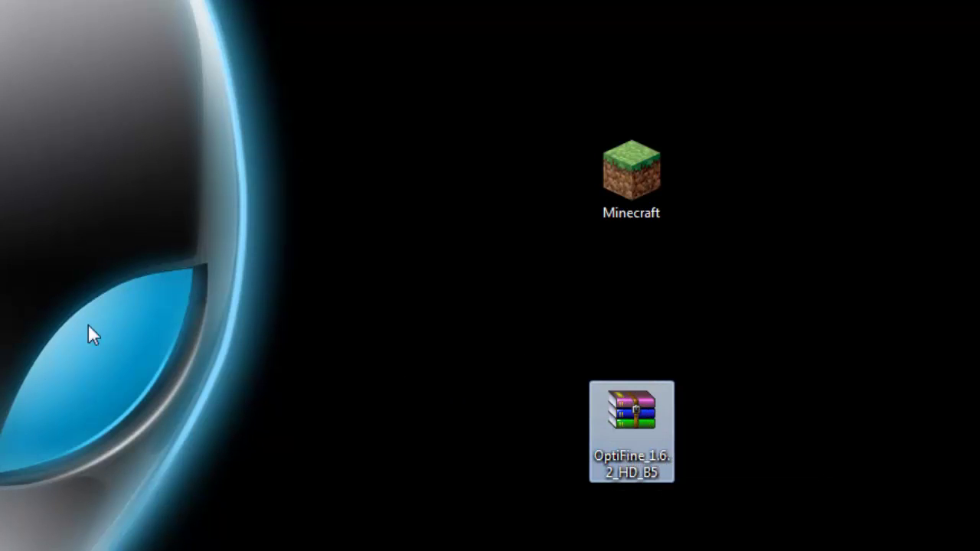
right_click(636, 408)
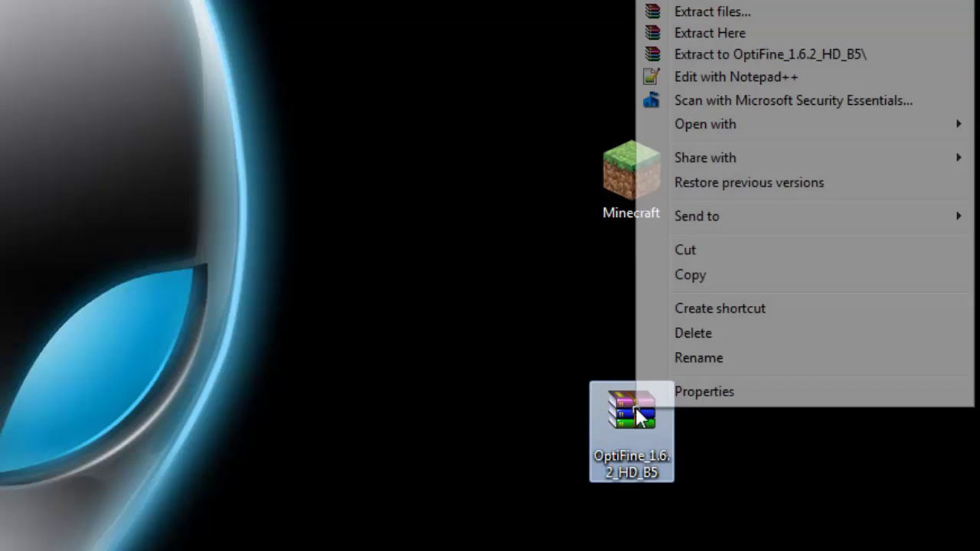
left_click(677, 359)
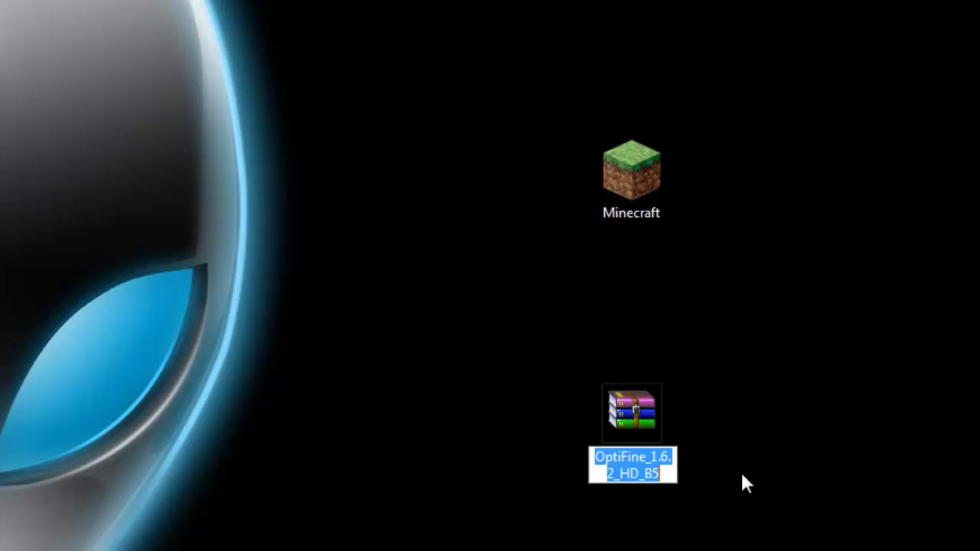
left_click(612, 458)
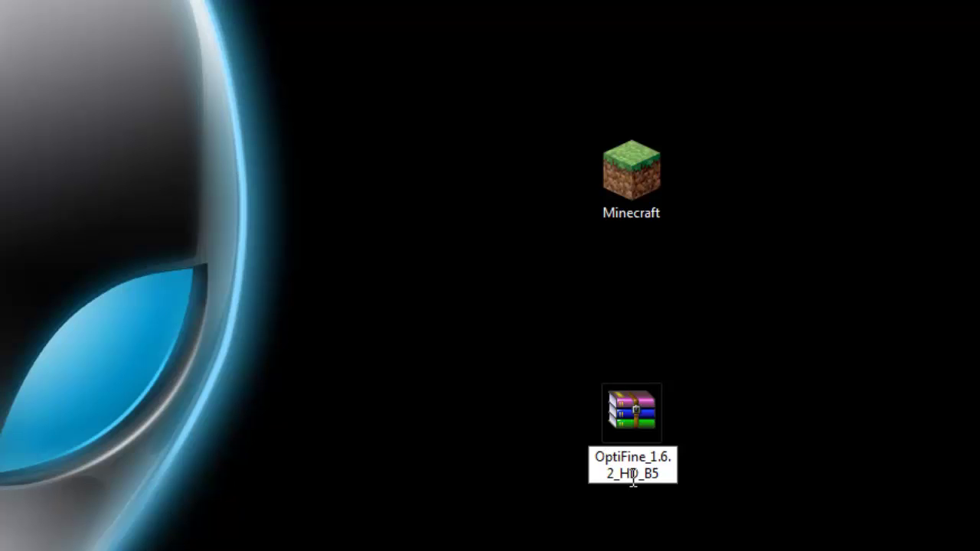
key("BackSpace")
type("o")
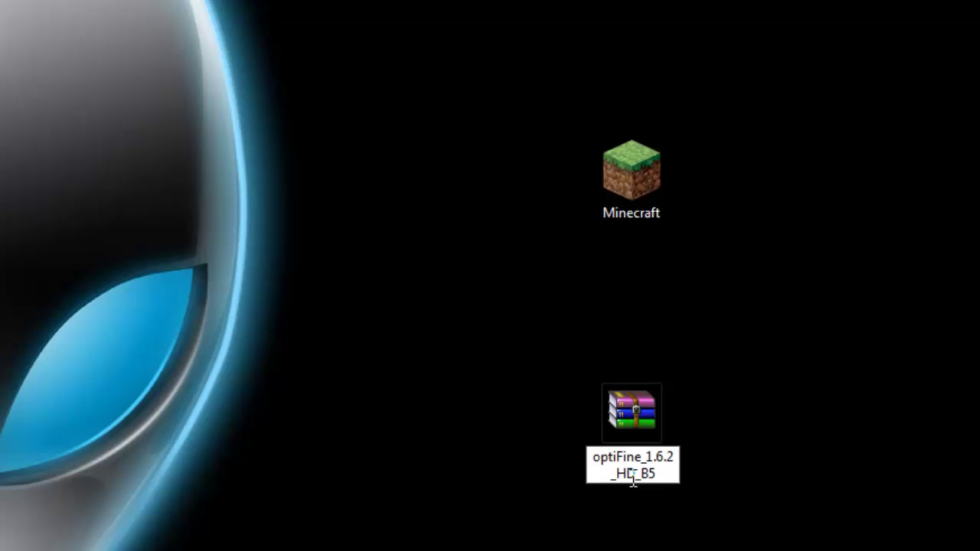
key("BackSpace")
type("f")
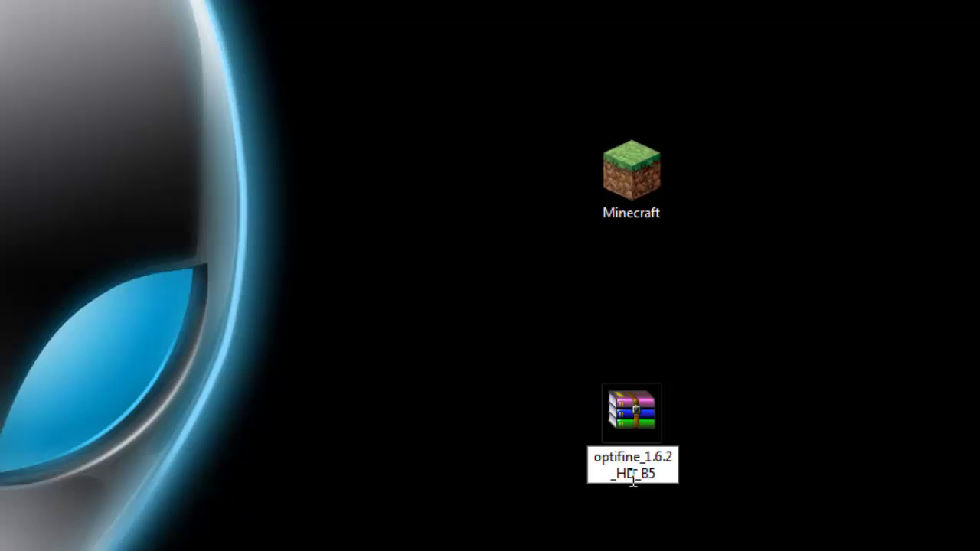
Step: Replace the underscore after "optifine" with a hyphen so the archive is named optifine-1.6.2_HD_B5
key("Right")
key("Right")
key("Right")
key("Right")
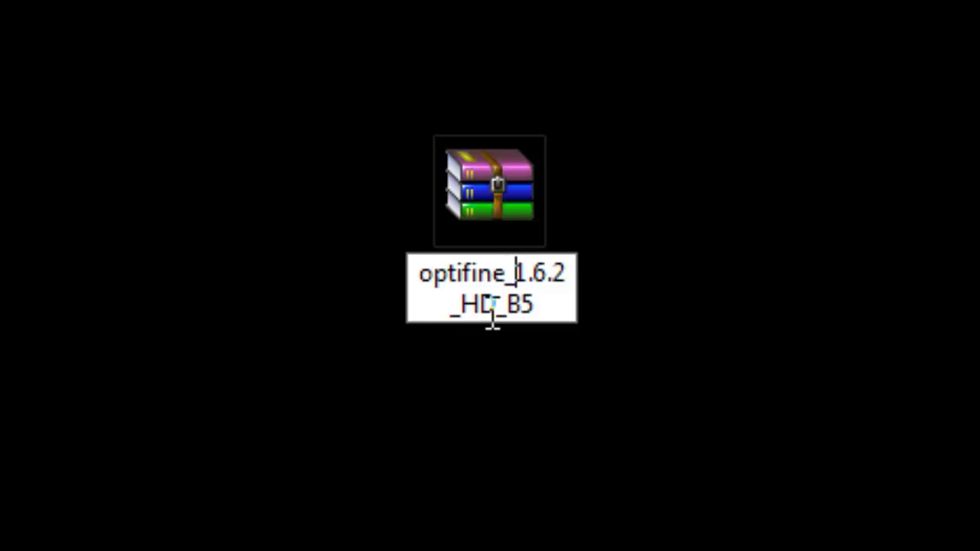
key("Left")
key("BackSpace")
type("-")
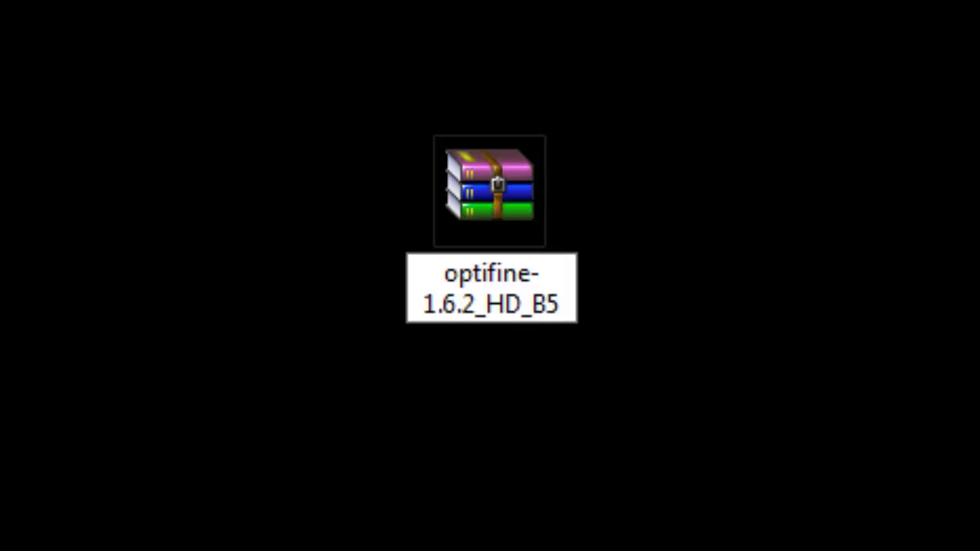
key("Return")
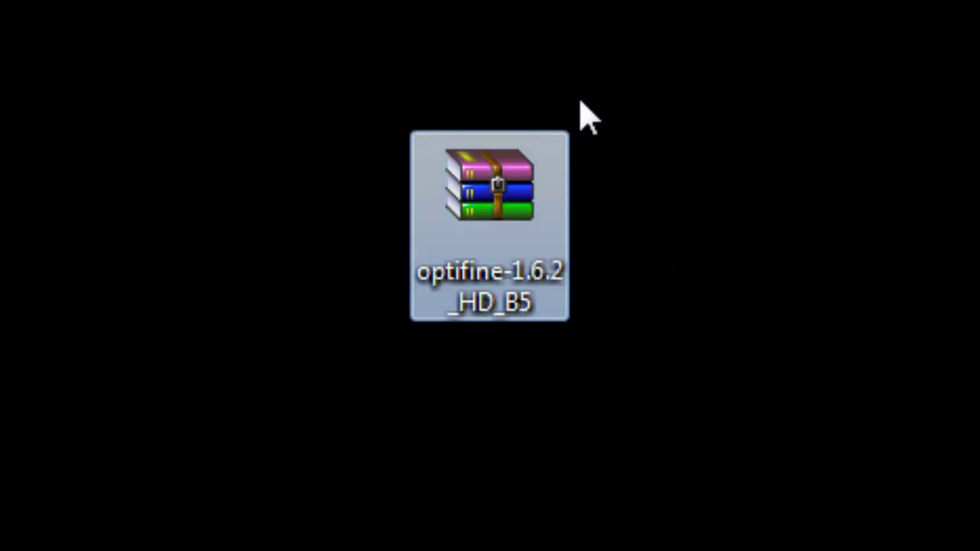
key("F2")
key("Escape")
Step: Open the renamed OptiFine archive in WinRAR and save a copy of it on the Desktop as optifine-1.6.2_HD_B5.jar
left_click(873, 371)
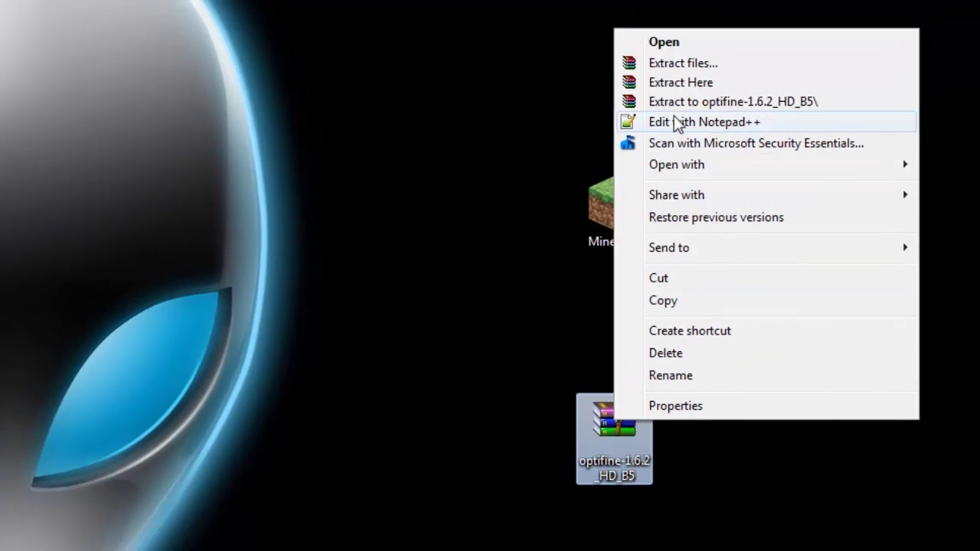
left_click(686, 47)
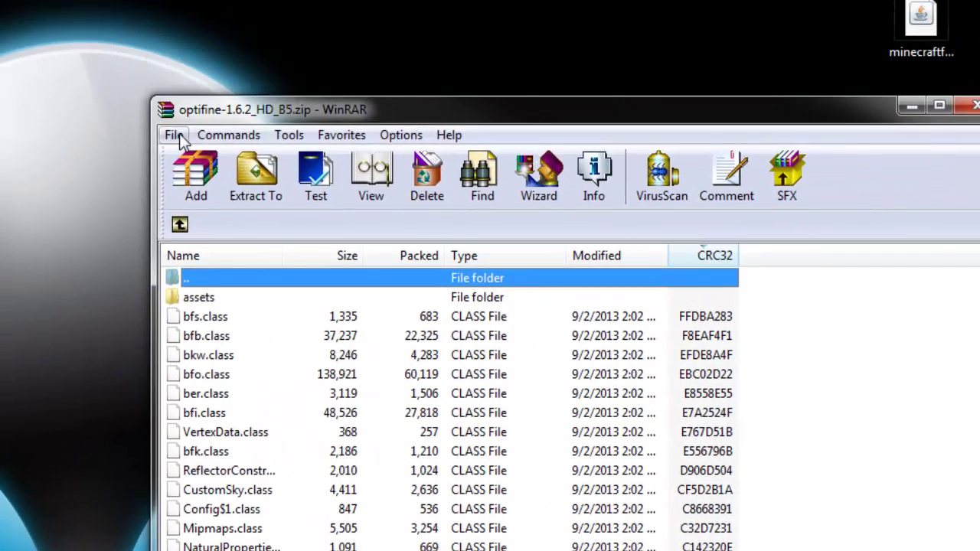
left_click(154, 66)
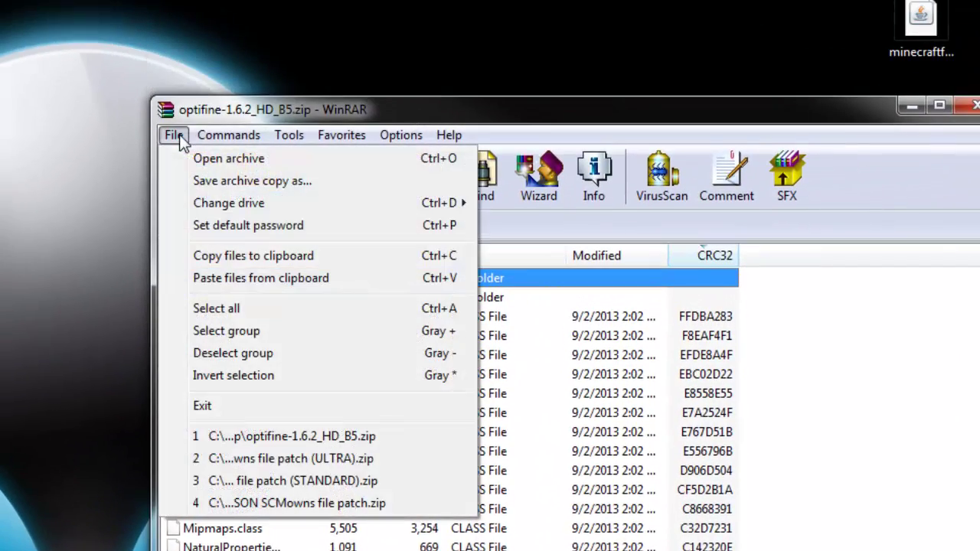
left_click(237, 184)
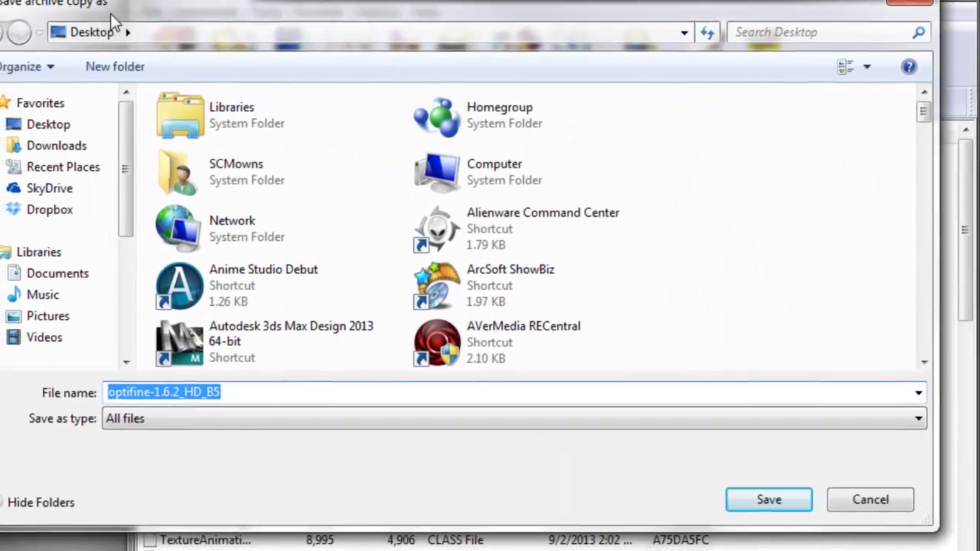
left_click(94, 35)
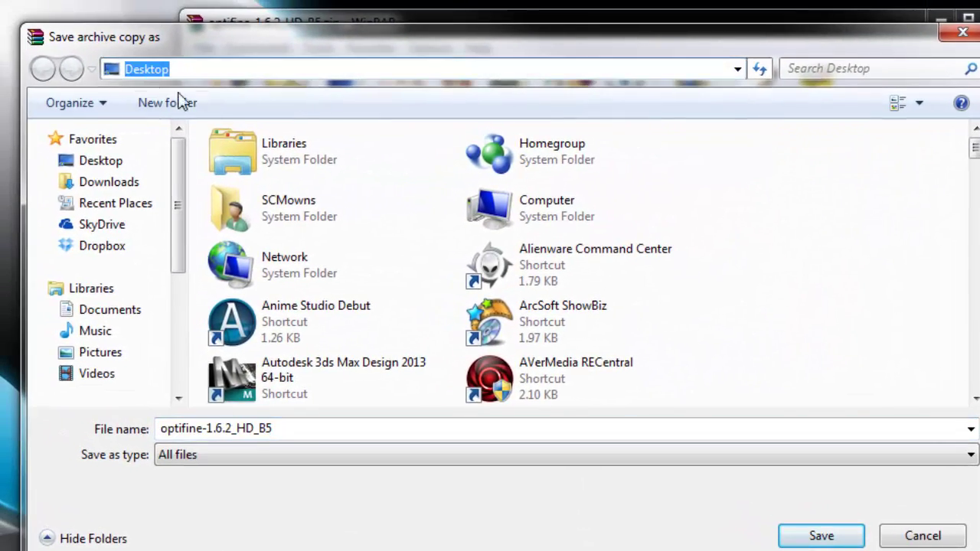
left_click(290, 438)
left_click(290, 437)
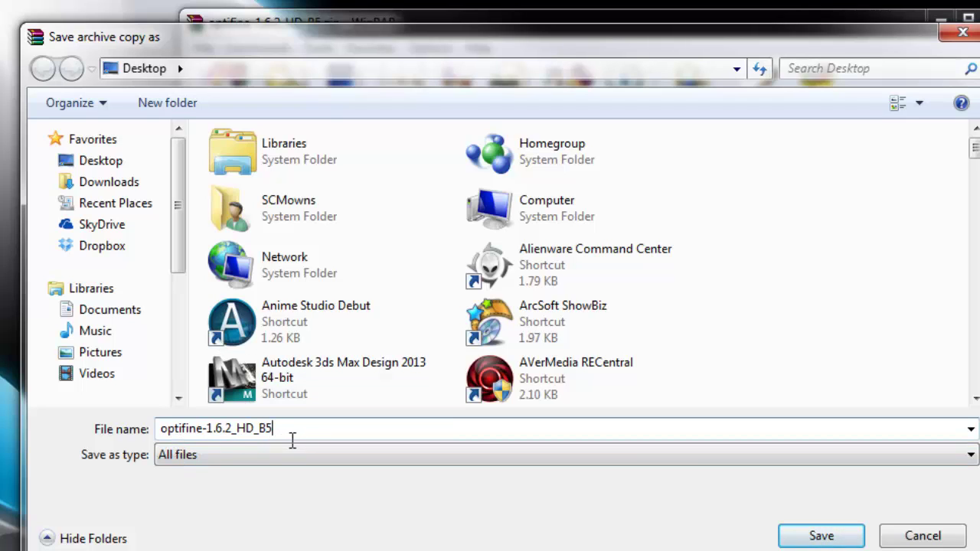
type(".jar")
left_click(799, 534)
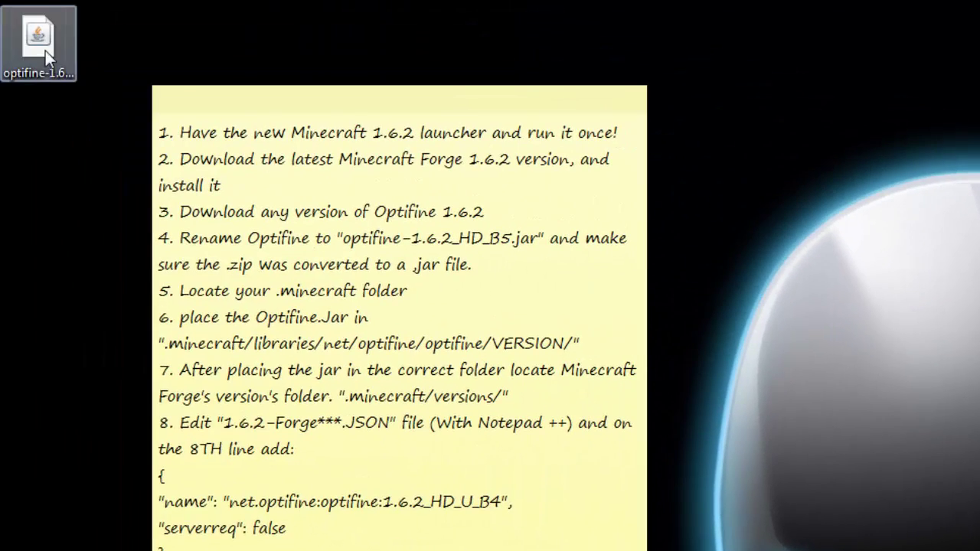
Step: Close the WinRAR archive window and move the OptiFine .jar file to the empty desktop area below the Minecraft shortcut
left_click(45, 51)
left_click_drag(45, 48, 887, 53)
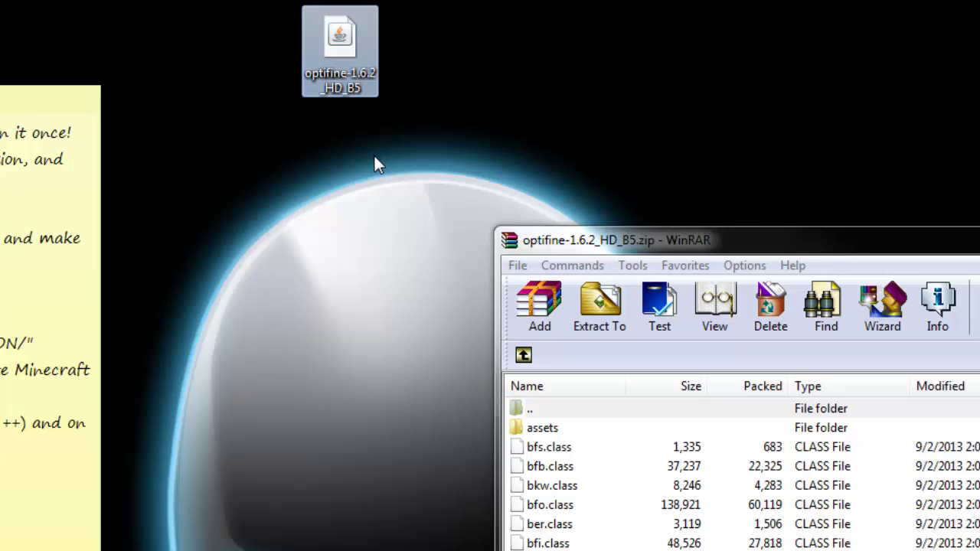
key("alt+F4")
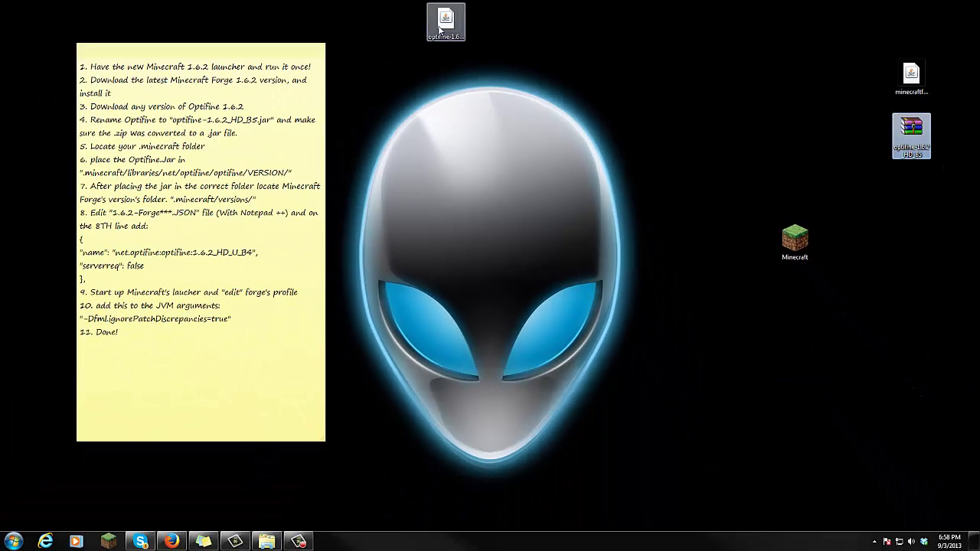
left_click_drag(439, 29, 788, 360)
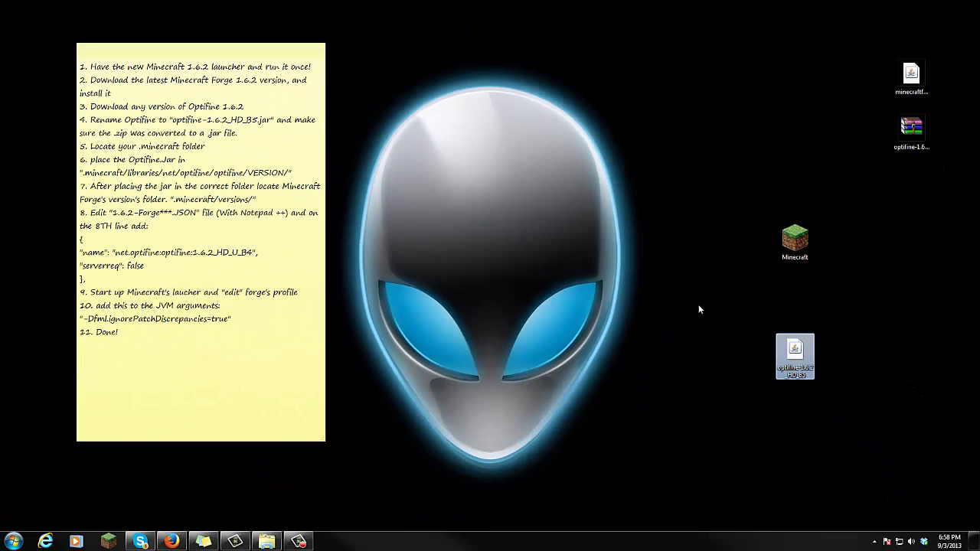
left_click(846, 405)
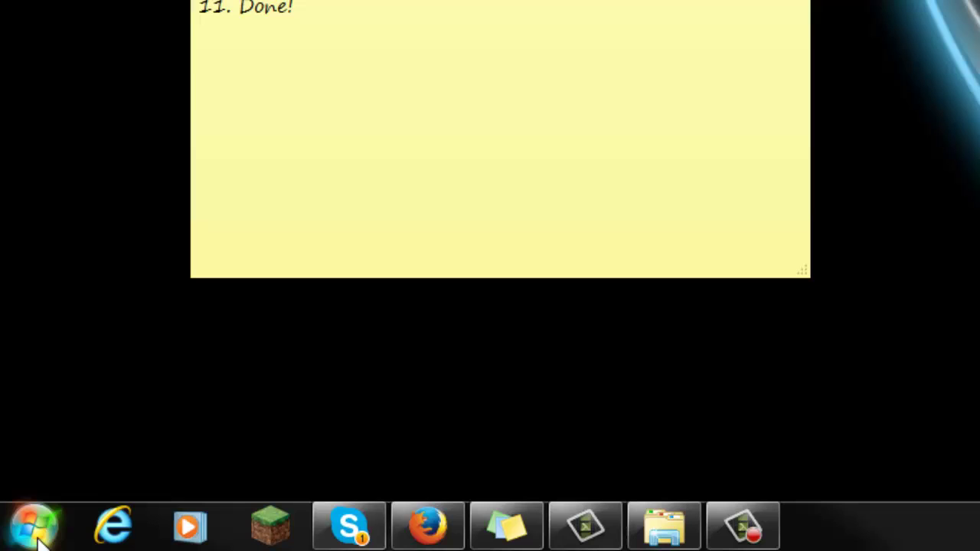
Step: Search for %appdata%, open the Roaming folder and go into its .minecraft folder
left_click(13, 542)
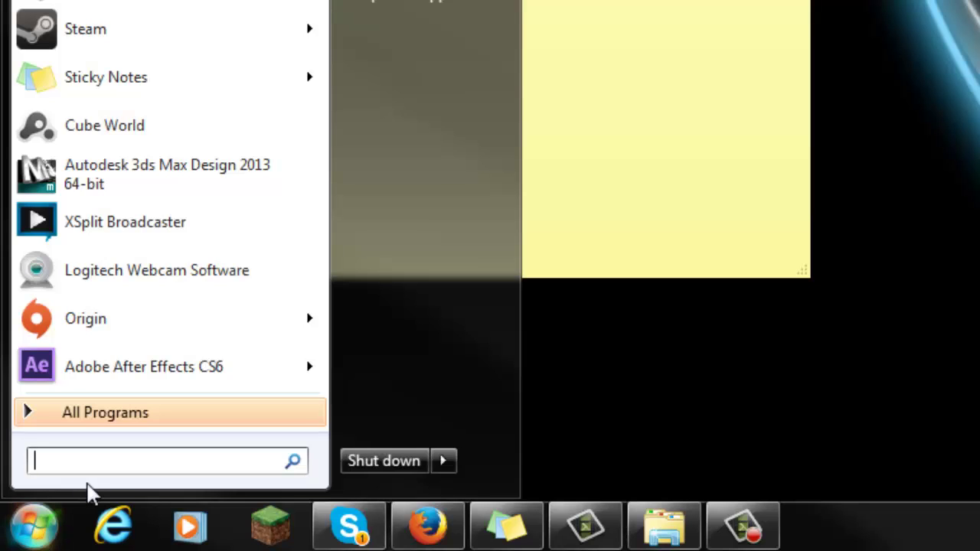
type("%")
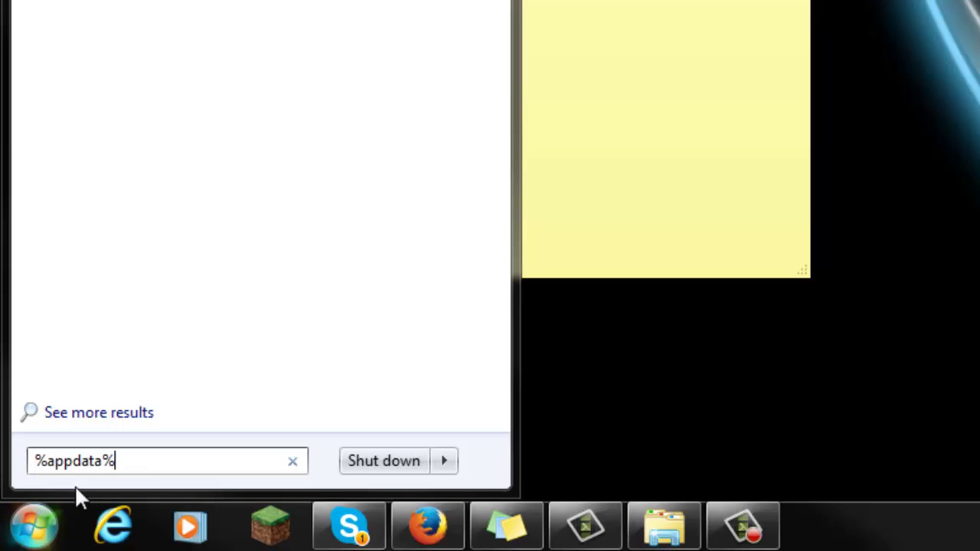
key("Return")
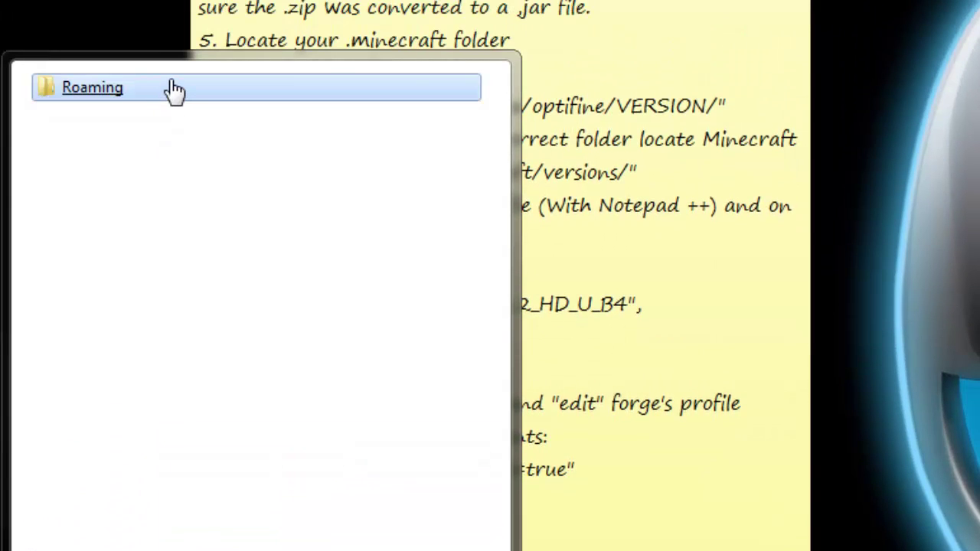
left_click(175, 89)
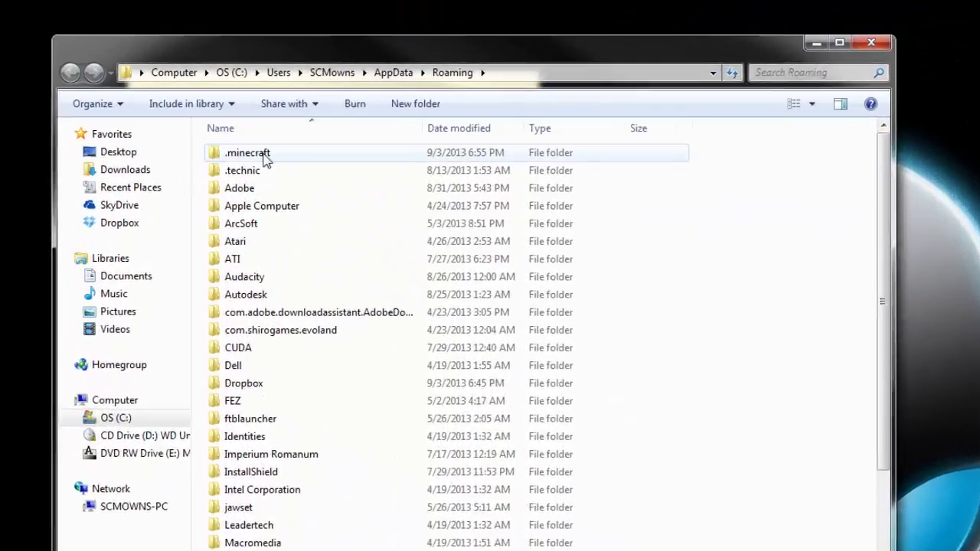
left_click(196, 112)
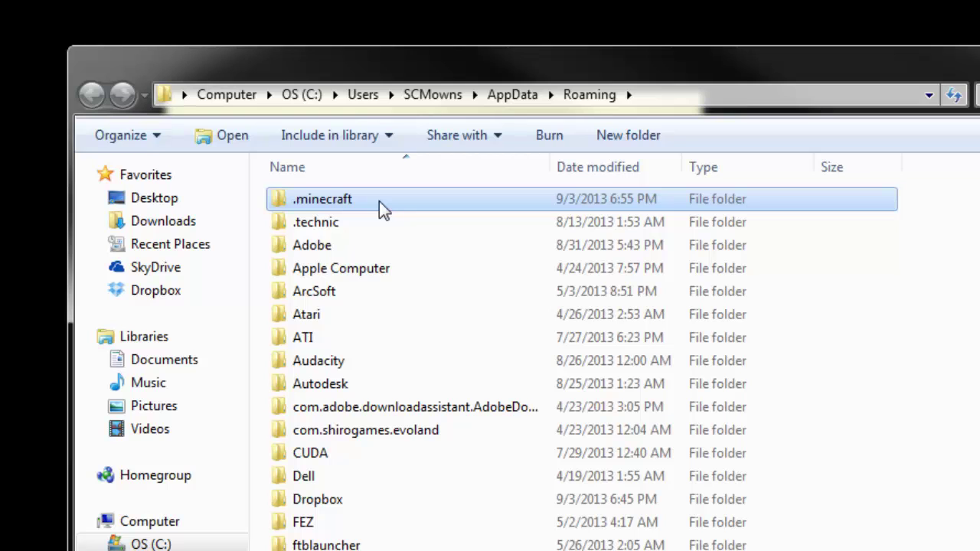
double_click(379, 201)
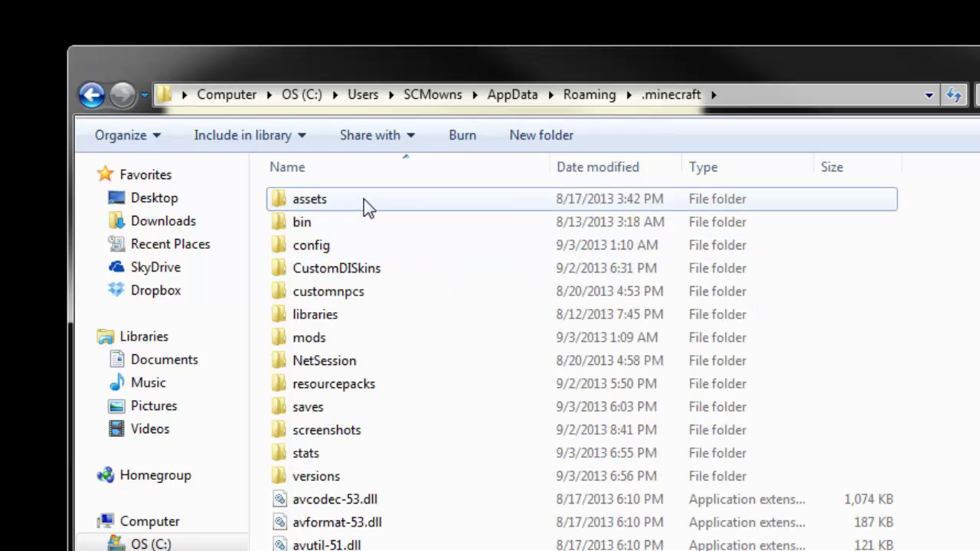
Step: Move the .minecraft window clear of the sticky note, open the libraries folder and select net
left_click(361, 223)
left_click(373, 269)
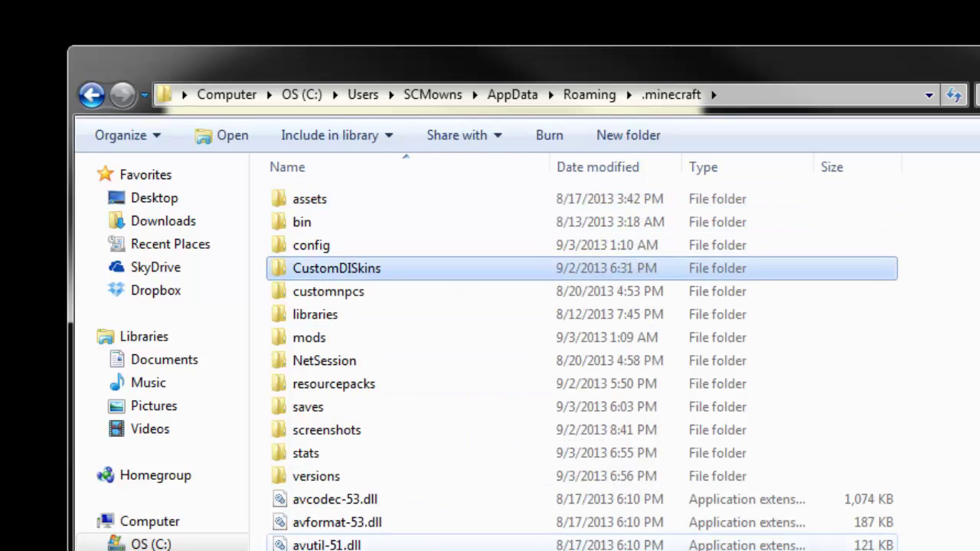
left_click(376, 318)
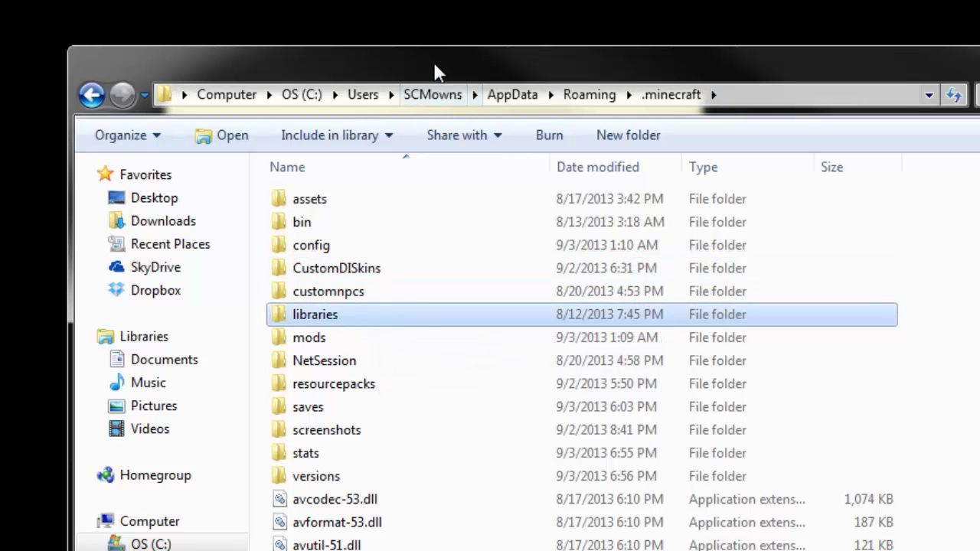
left_click_drag(436, 72, 862, 87)
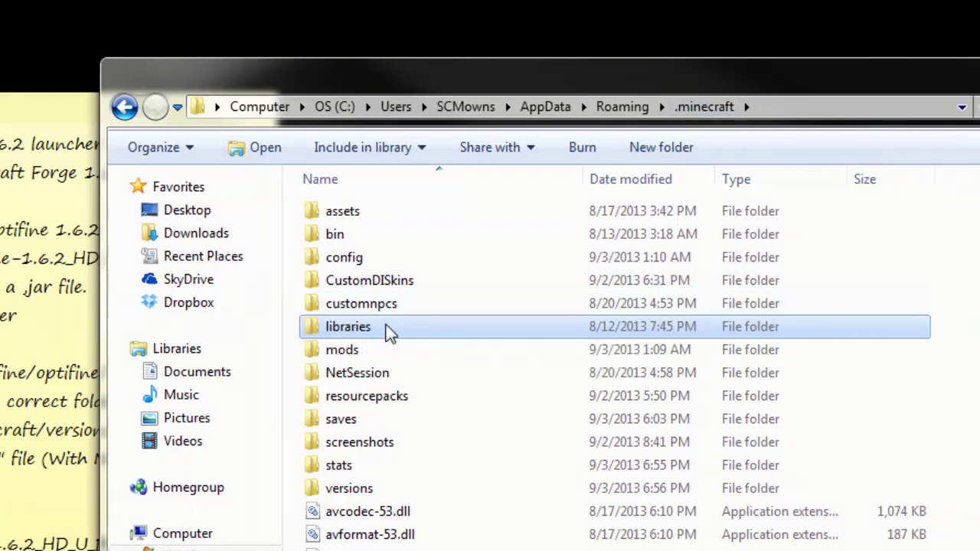
double_click(385, 329)
left_click(347, 304)
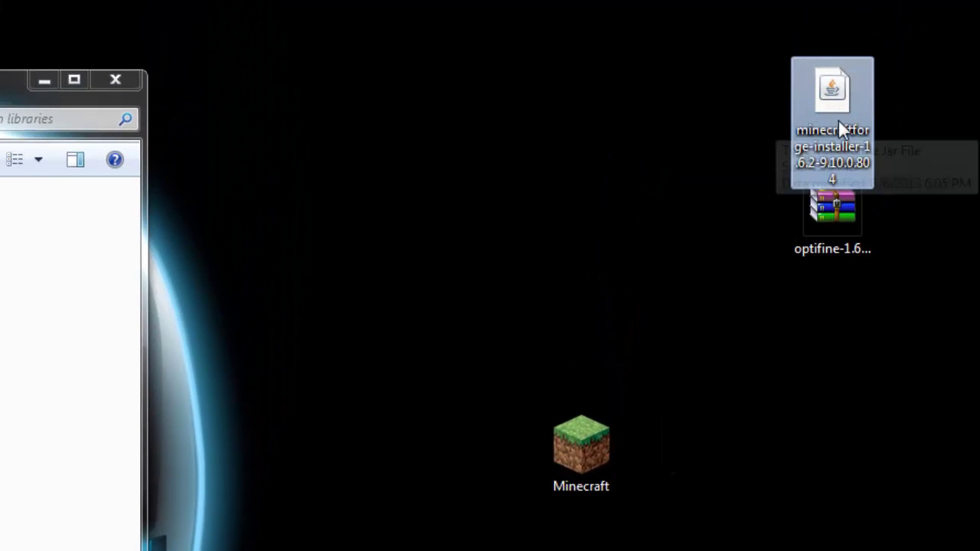
Step: Start the Minecraft launcher with the Forge profile and the existing account, run the game and quit from the title screen
double_click(591, 432)
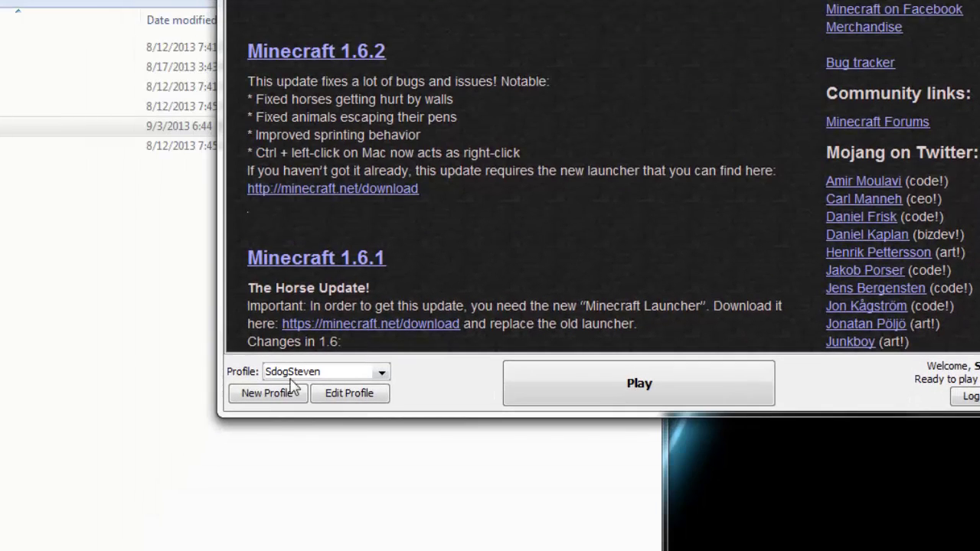
left_click(291, 375)
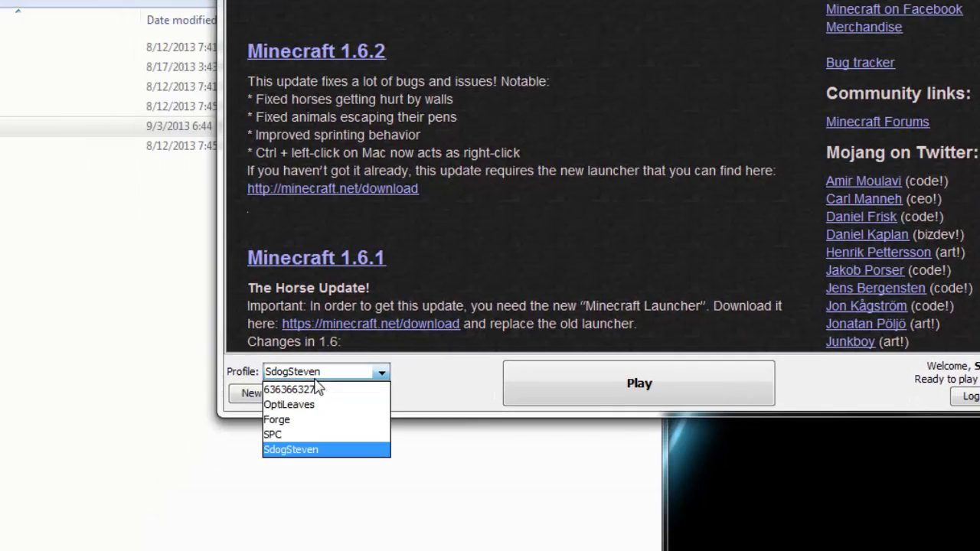
left_click(304, 420)
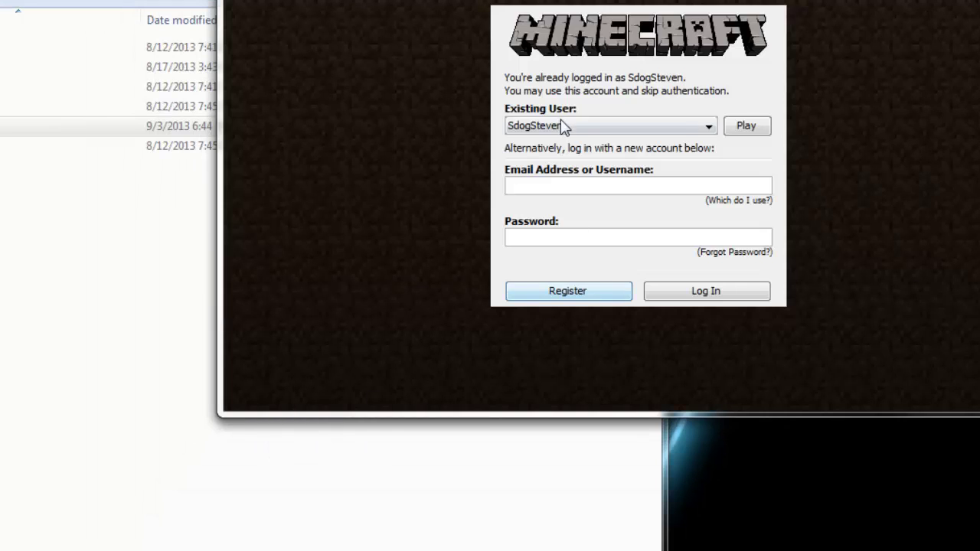
left_click(754, 126)
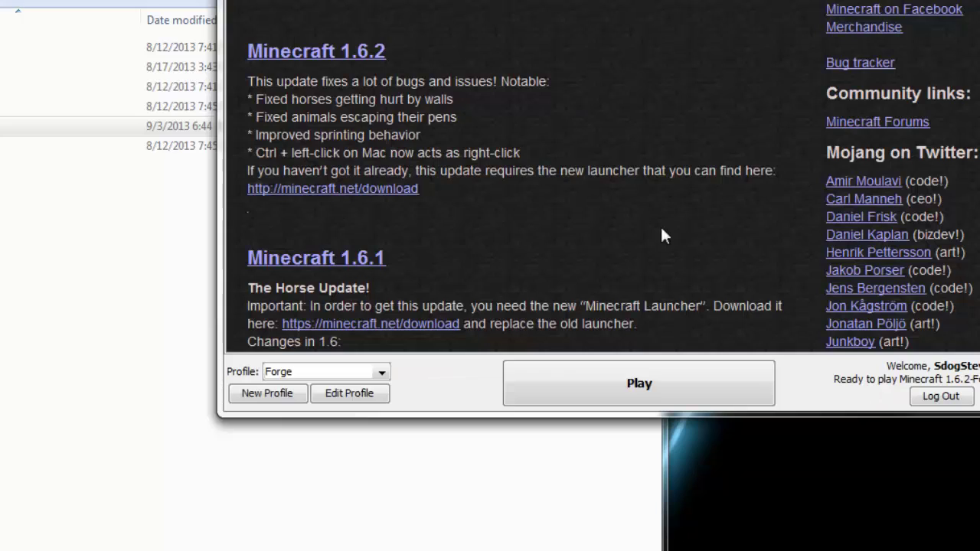
left_click(640, 386)
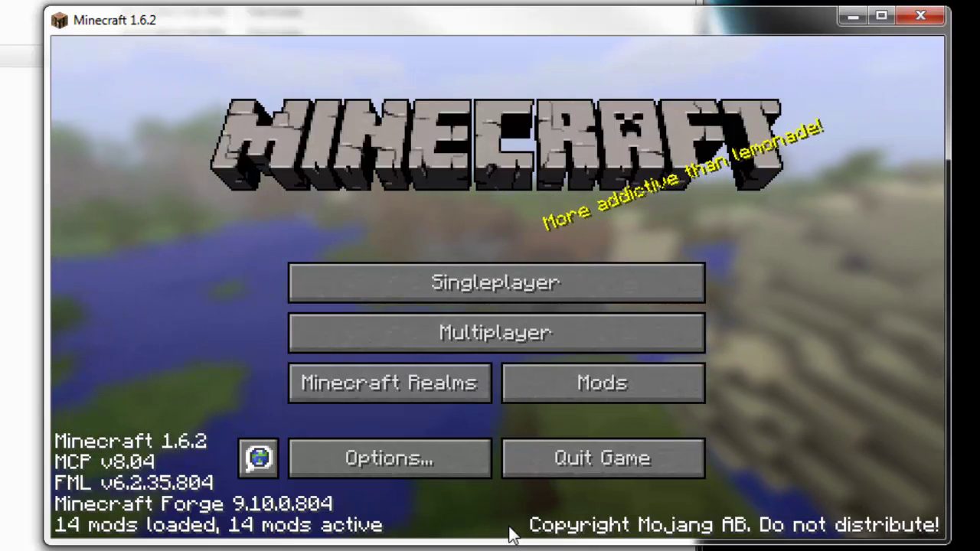
left_click(584, 465)
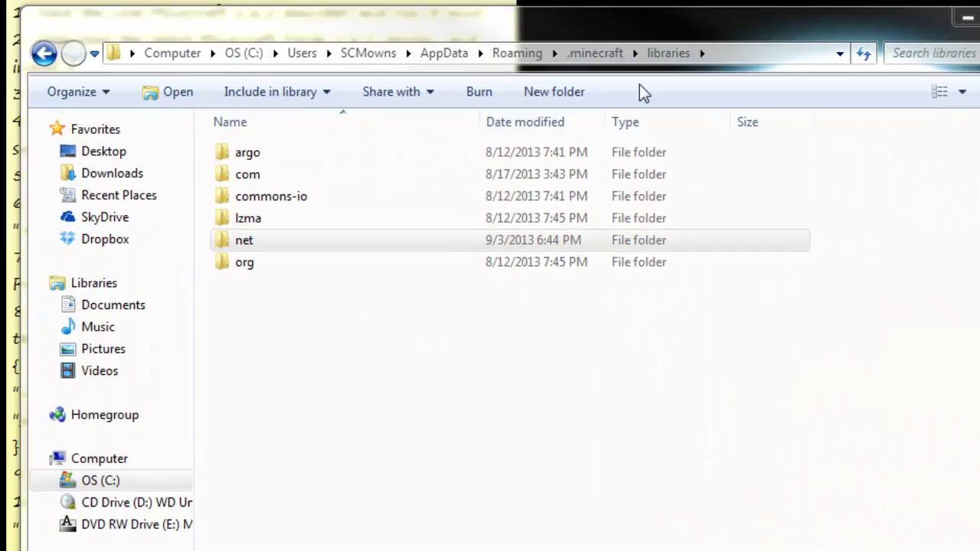
Step: Open the net folder inside libraries and create a folder named optifine in it
left_click(260, 244)
left_click(299, 244)
double_click(265, 239)
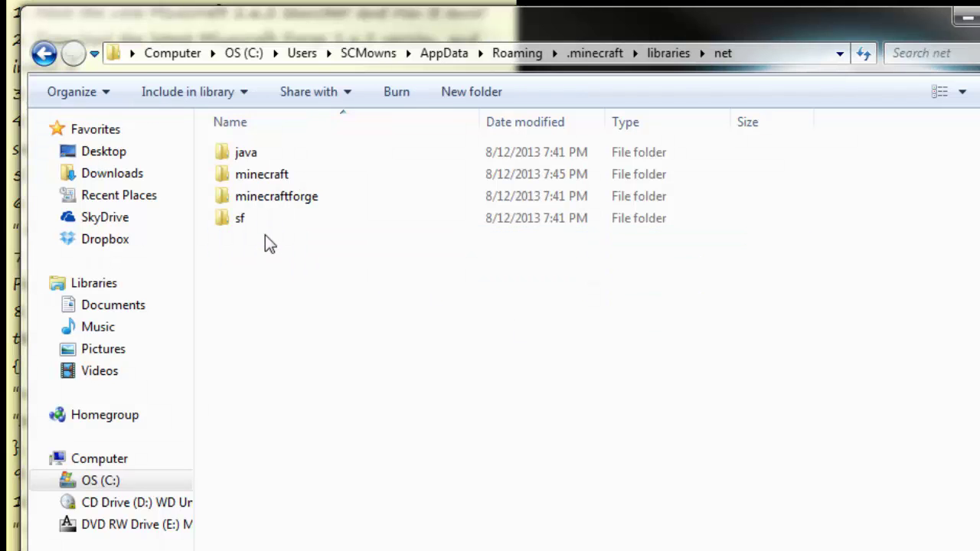
left_click_drag(313, 28, 628, 39)
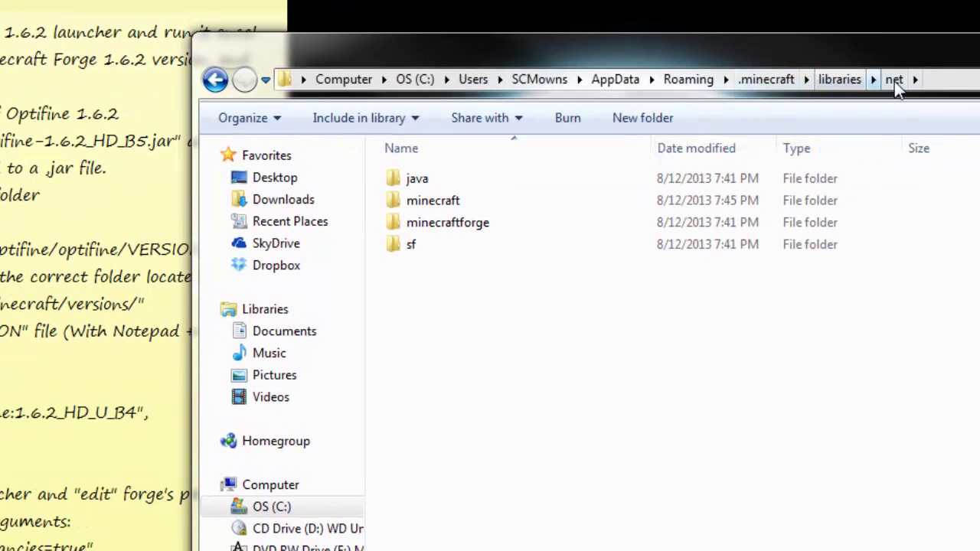
left_click(643, 119)
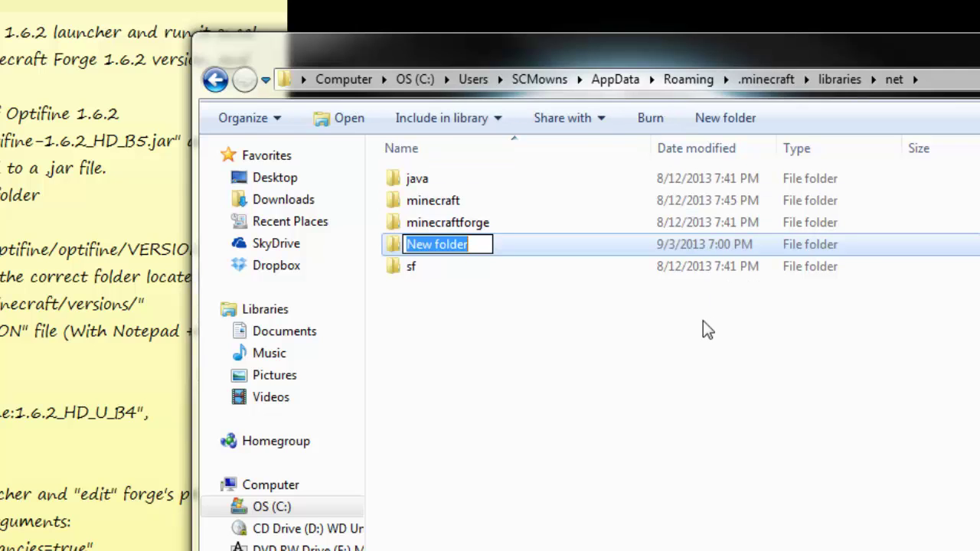
type("optifine")
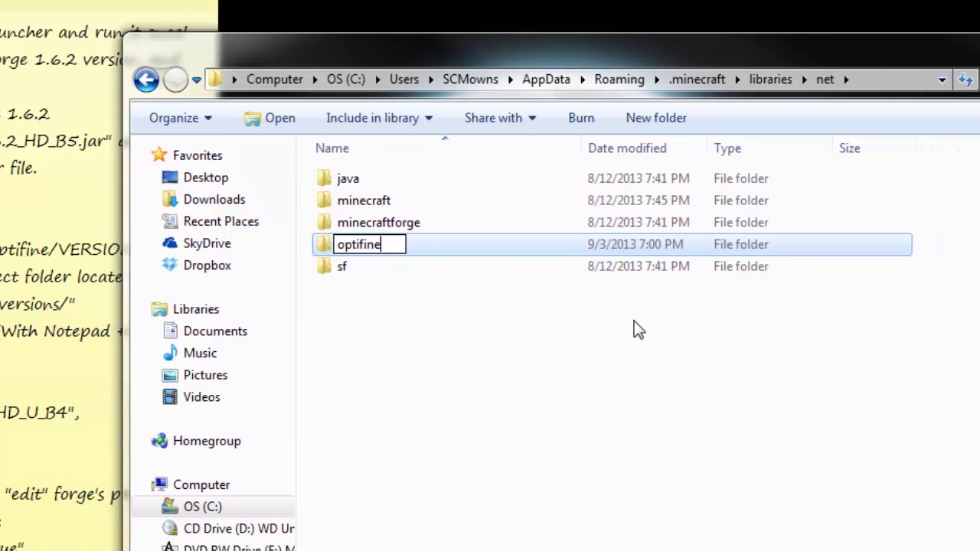
key("Return")
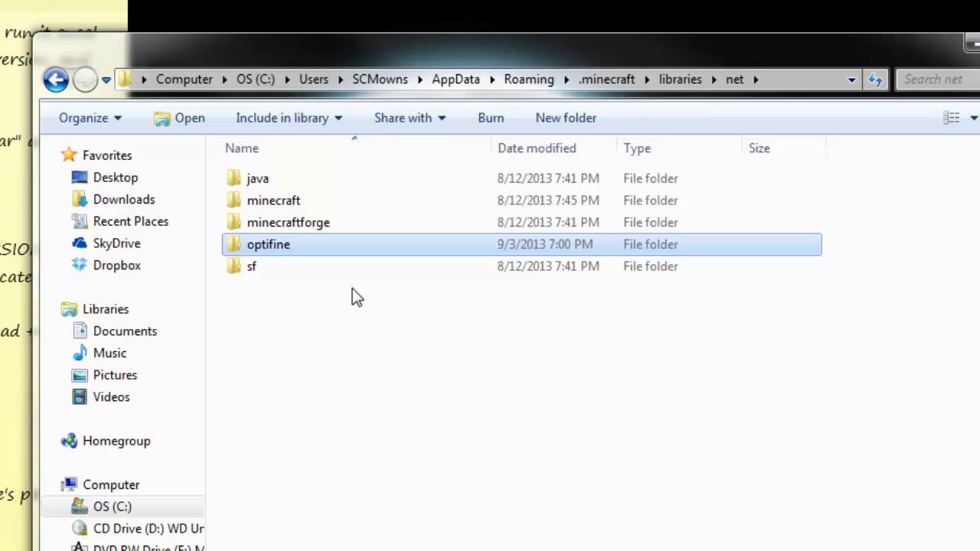
Step: Open the optifine folder in net and create a subfolder inside it, also named optifine
double_click(280, 252)
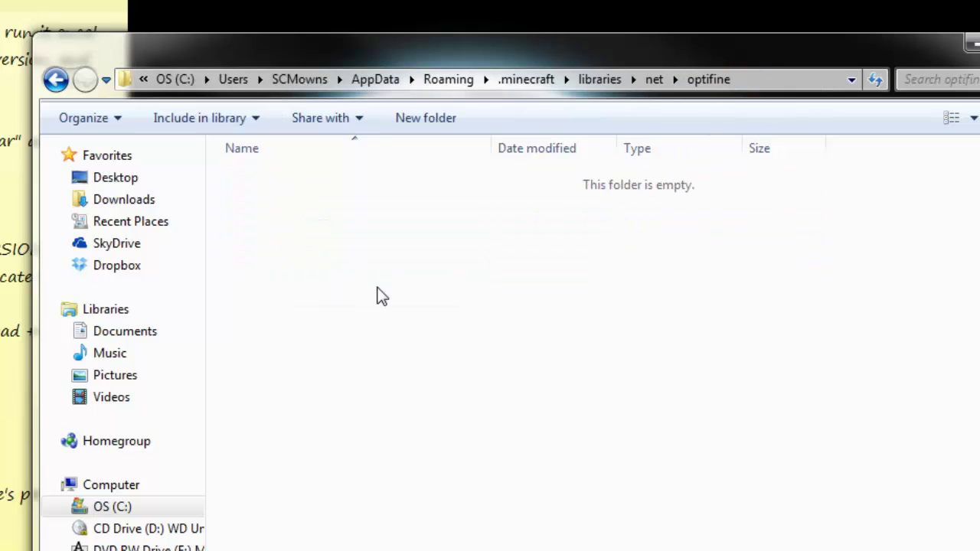
left_click(444, 122)
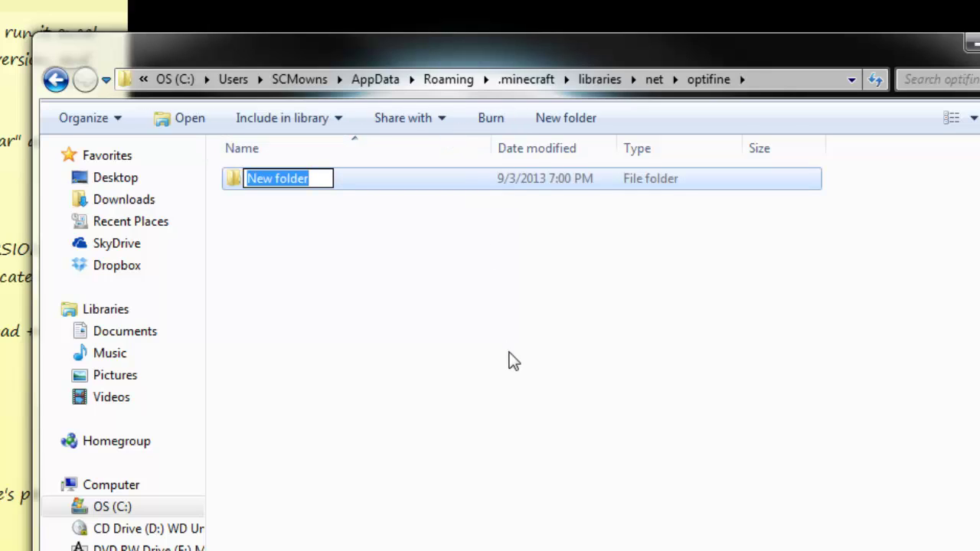
type("opfi")
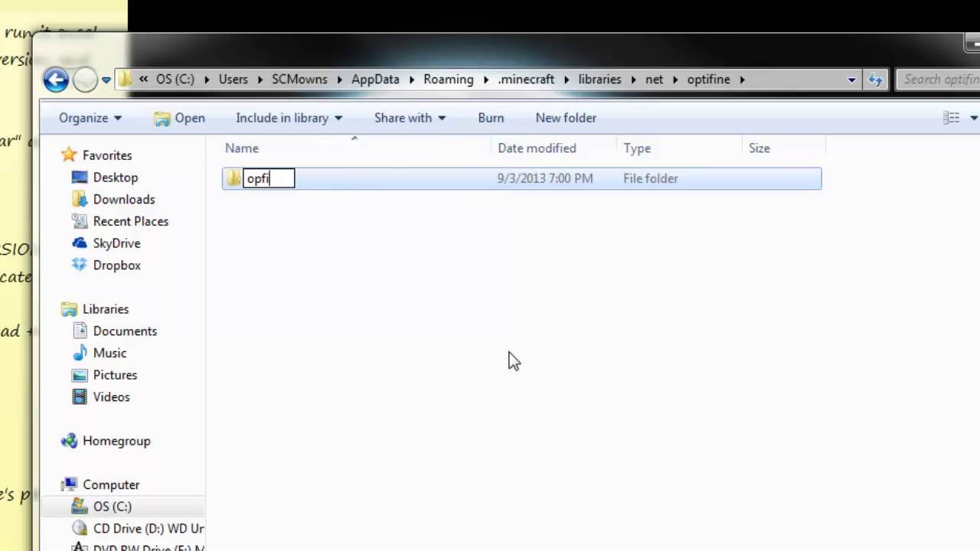
type("ne")
key("BackSpace")
key("BackSpace")
key("BackSpace")
type("tifine")
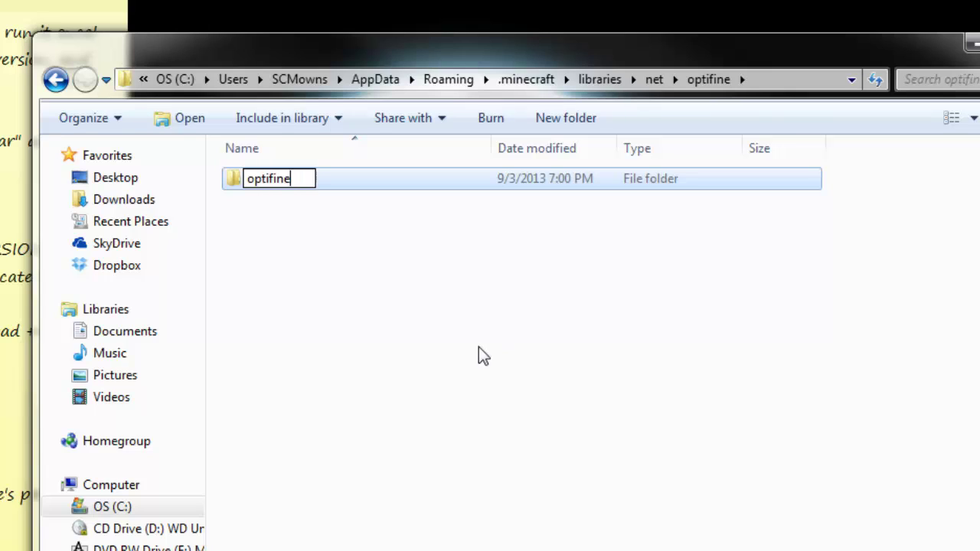
left_click(283, 217)
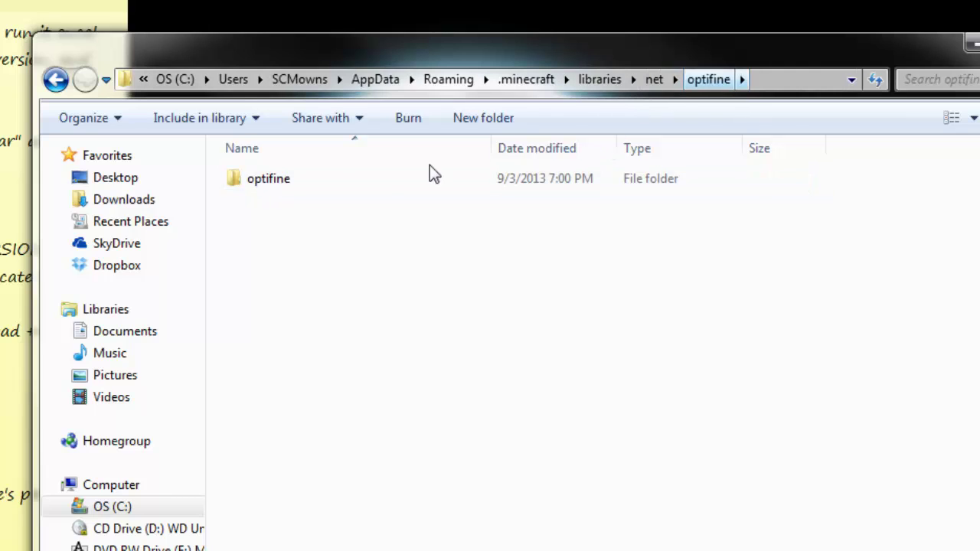
Step: Open the inner optifine folder and create a new folder in it
double_click(274, 184)
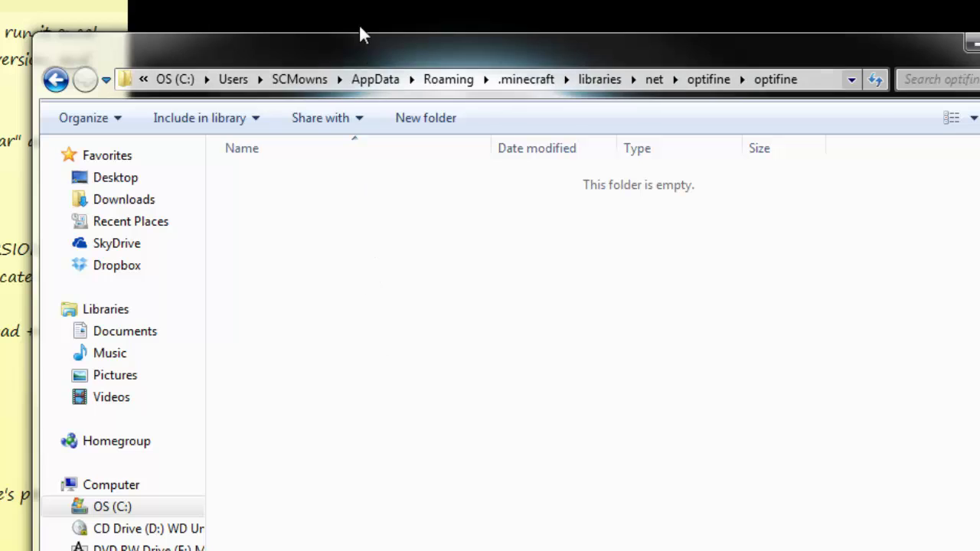
left_click_drag(360, 35, 55, 1)
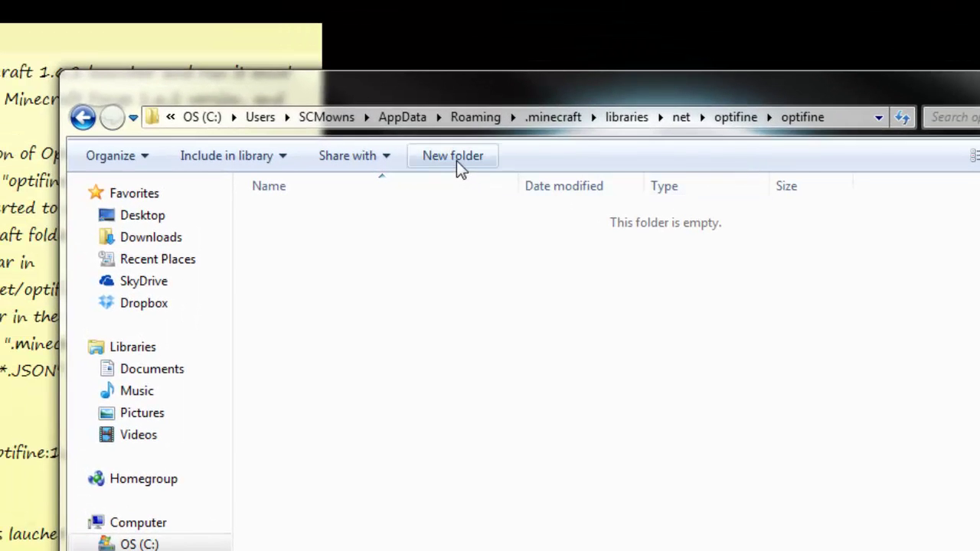
left_click(456, 159)
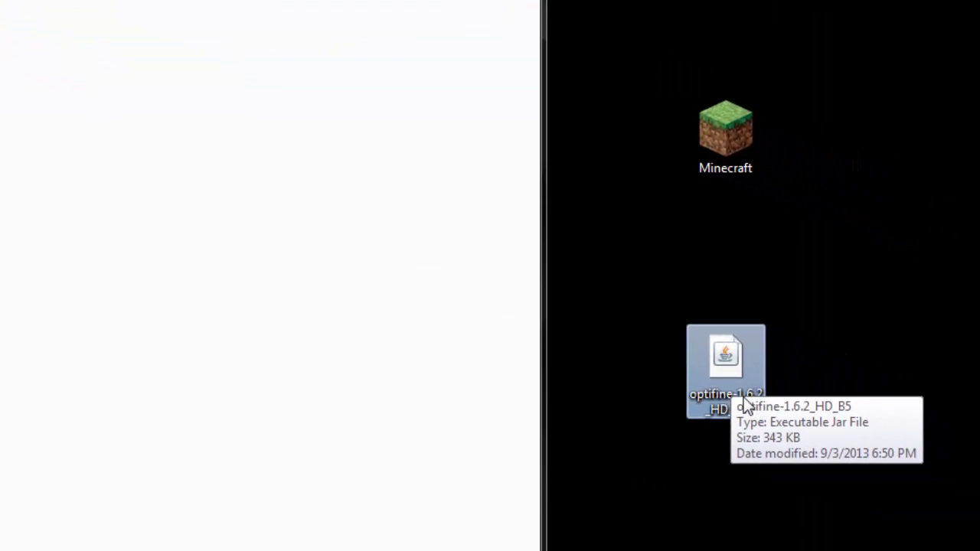
Step: Copy the version part 1.6.2_HD_B5 from the name of the OptiFine jar on the desktop
right_click(732, 384)
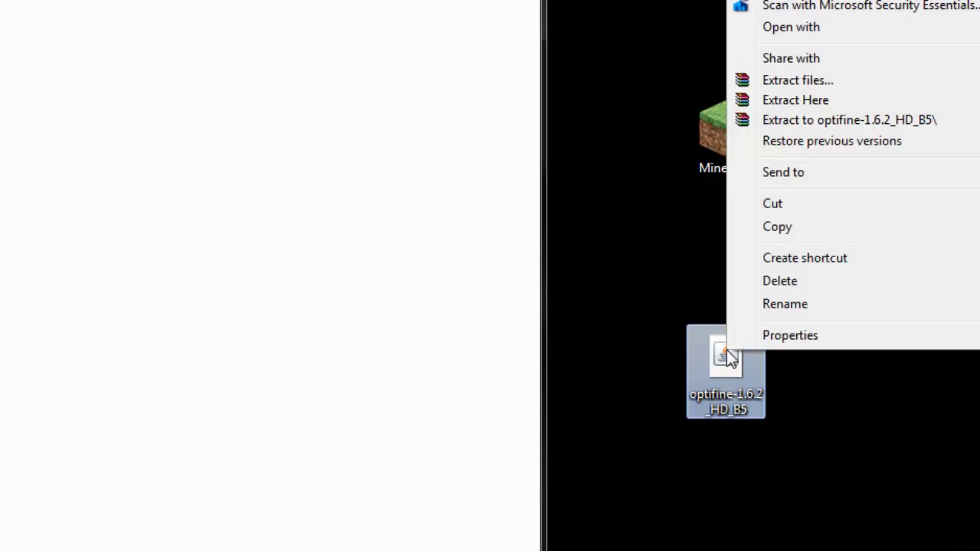
left_click(755, 305)
left_click_drag(774, 424, 702, 425)
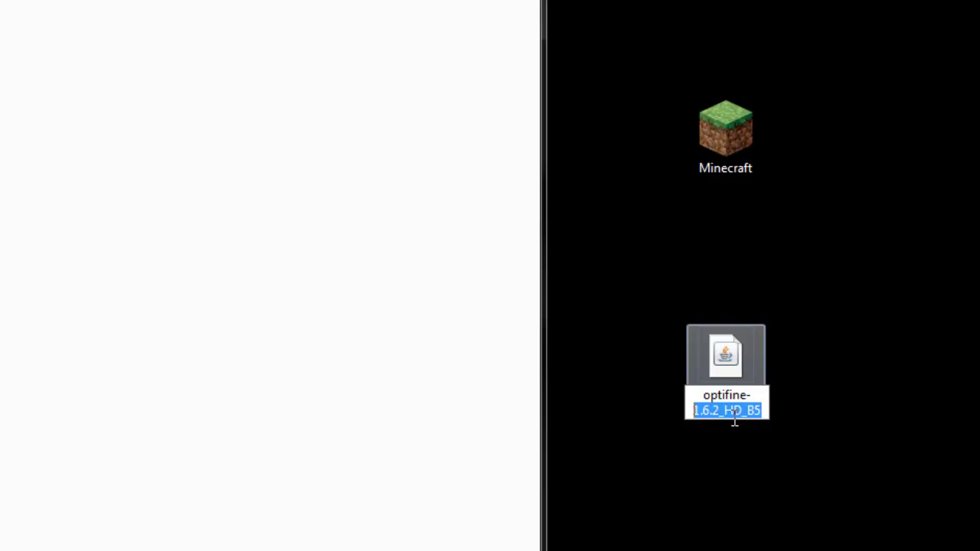
right_click(729, 411)
left_click(766, 474)
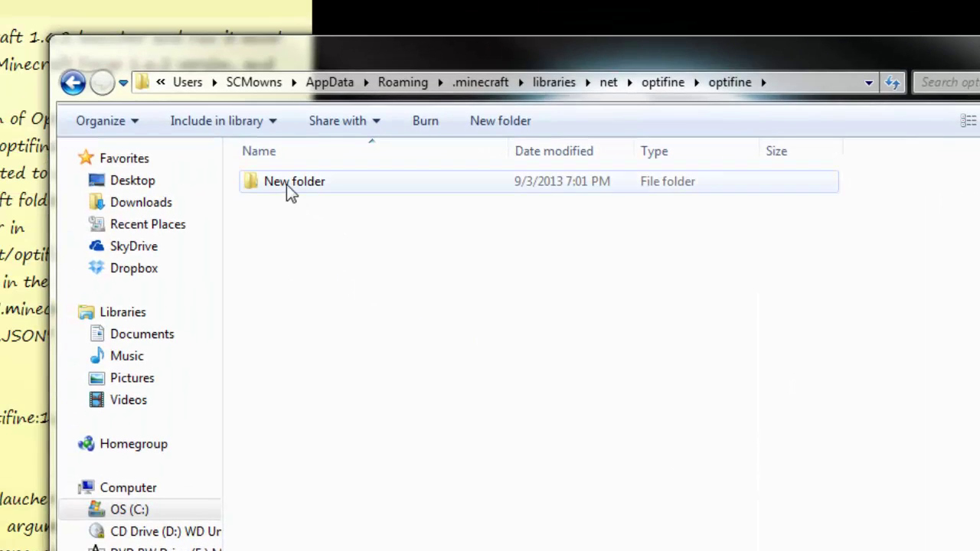
Step: Rename the new folder in the inner optifine folder to the copied version text, 1.6.2_HD_B5
left_click(288, 184)
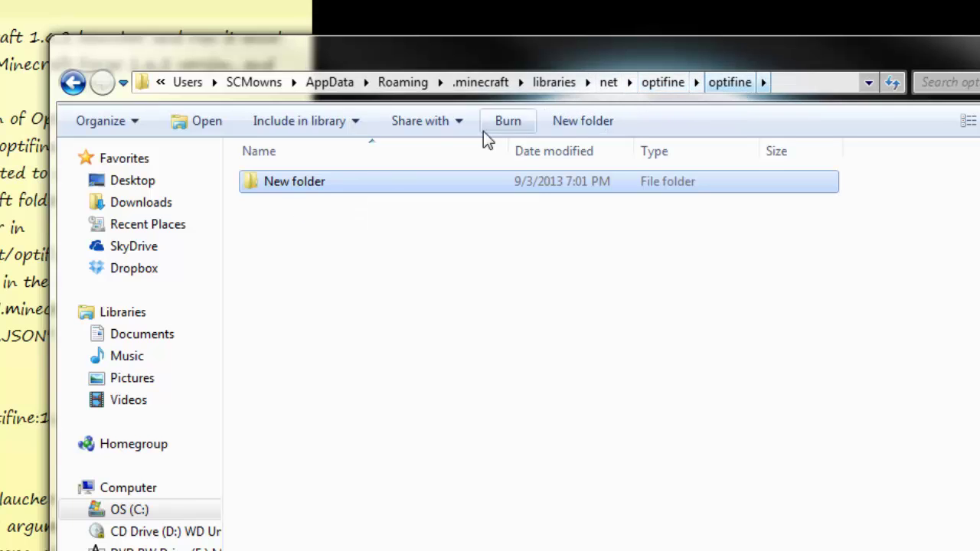
right_click(286, 179)
left_click(329, 550)
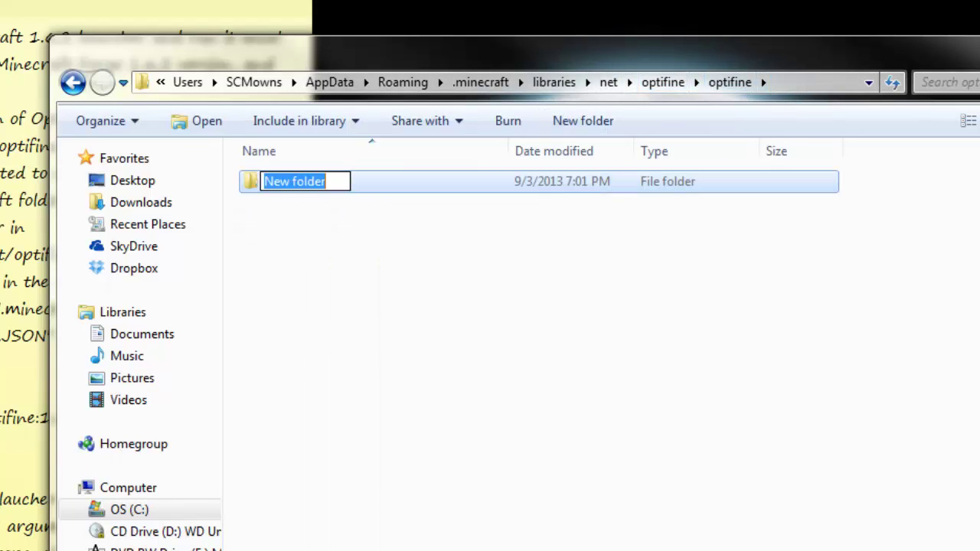
key("ctrl+v")
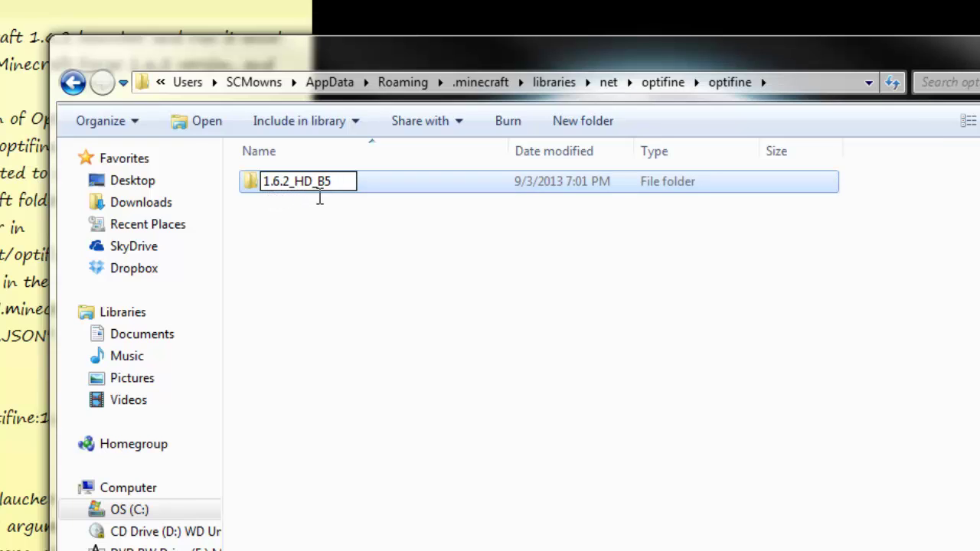
left_click(337, 279)
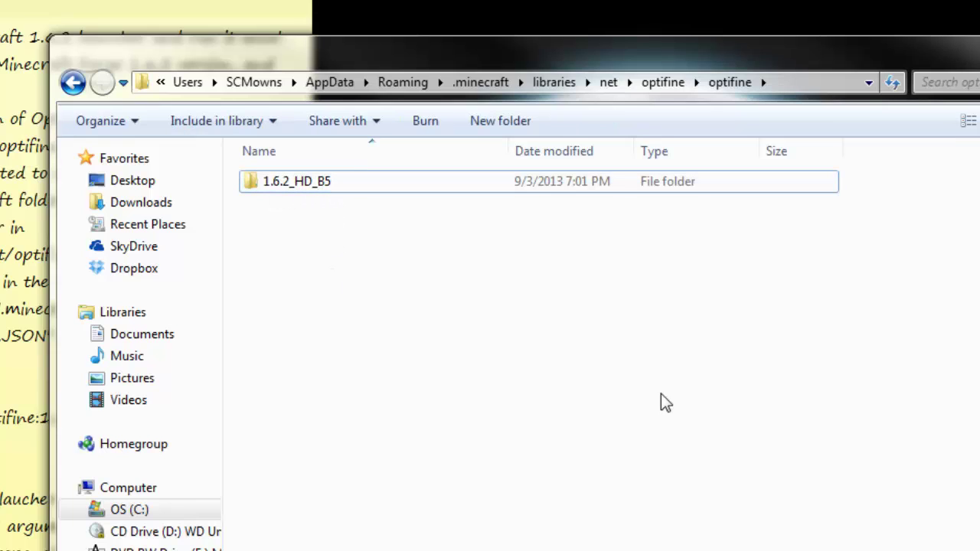
Step: Open the 1.6.2_HD_B5 folder and move the optifine-1.6.2_HD_B5 jar from the desktop into it
left_click(314, 193)
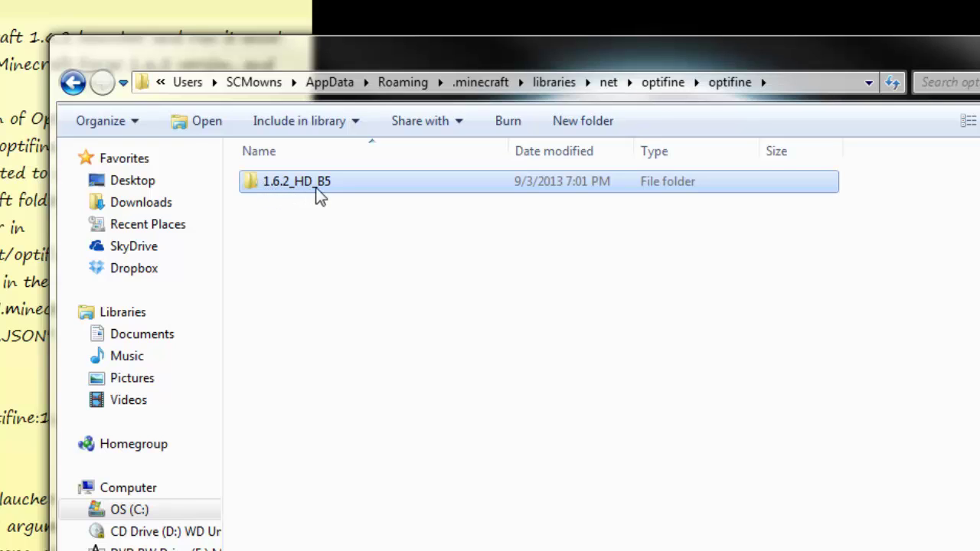
double_click(293, 182)
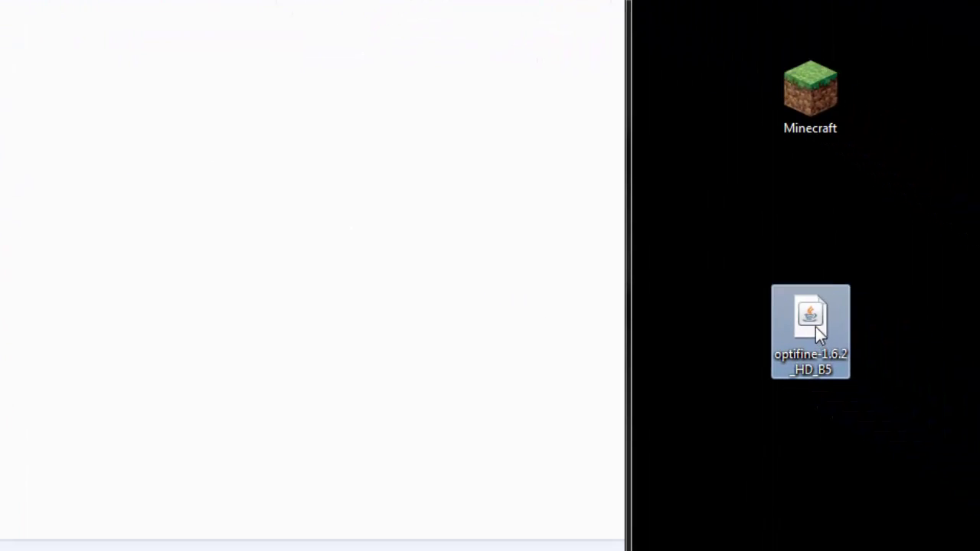
left_click_drag(815, 327, 191, 229)
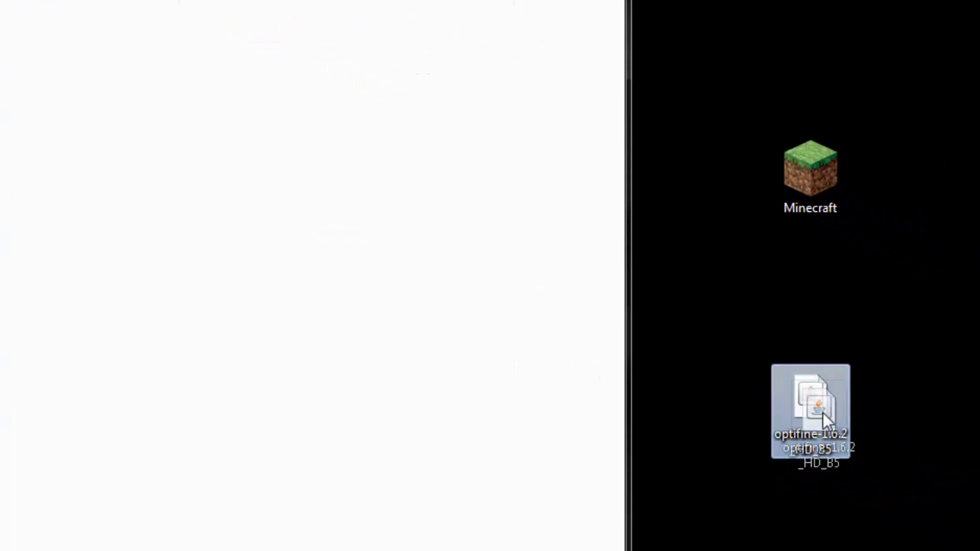
left_click_drag(812, 417, 1, 136)
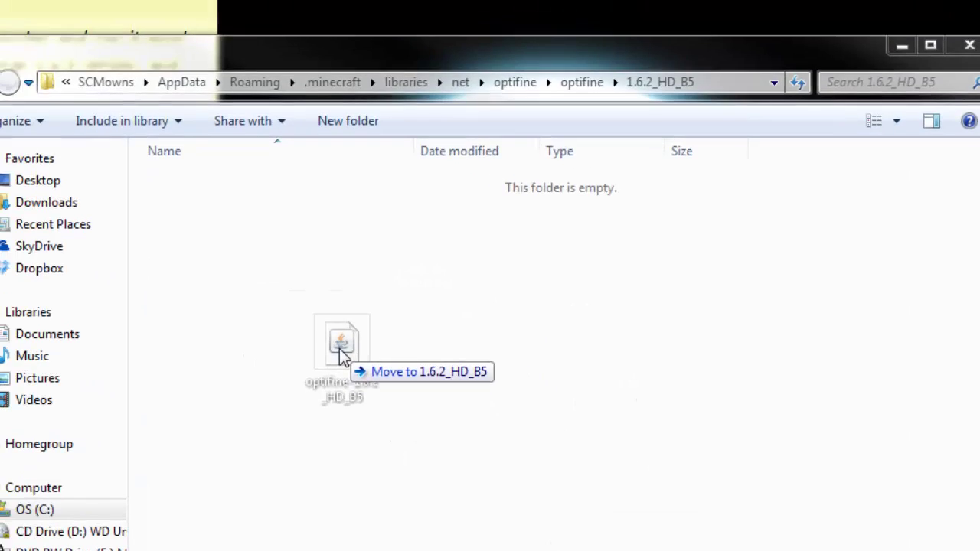
left_click_drag(342, 357, 345, 358)
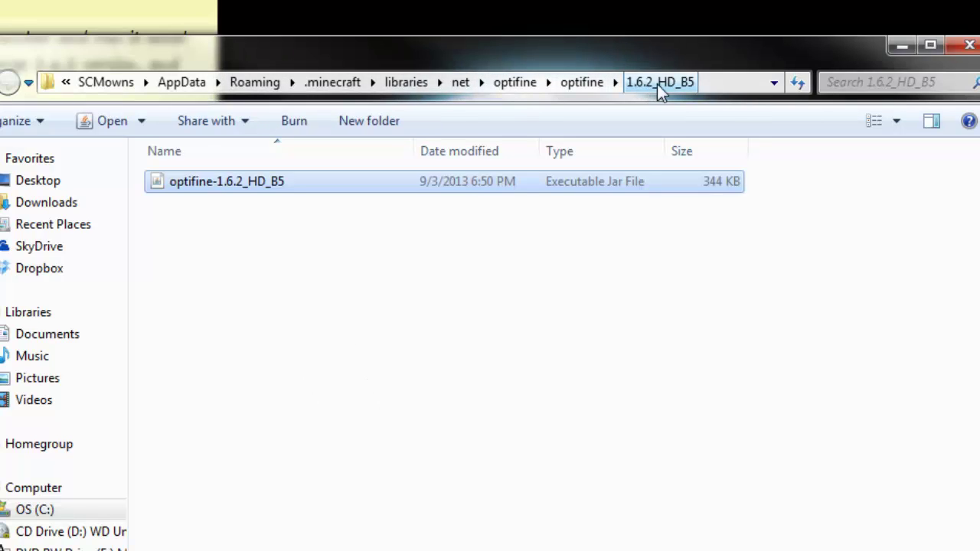
left_click(278, 260)
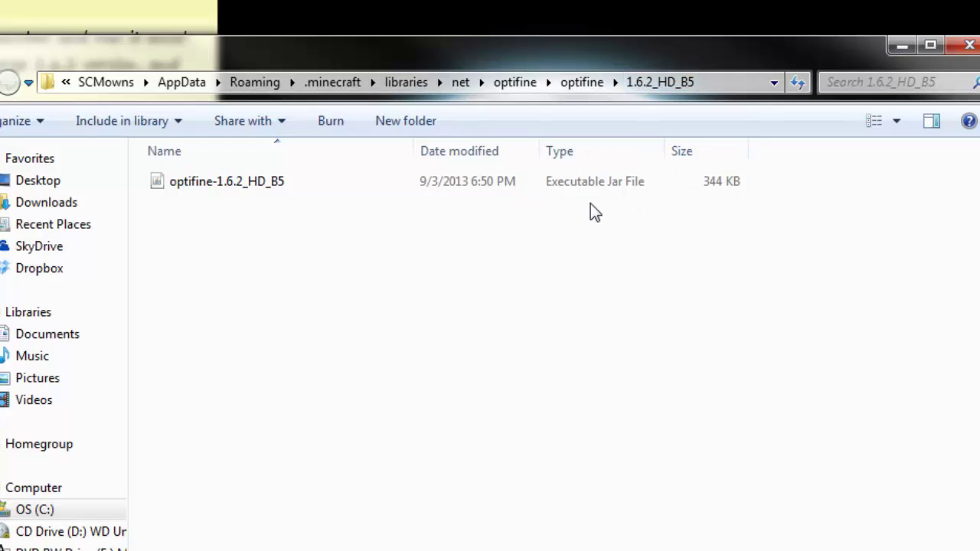
Step: Go back to the .minecraft folder and open versions and its 1.6.2-Forge9.10.0.804 folder
left_click_drag(444, 66, 668, 74)
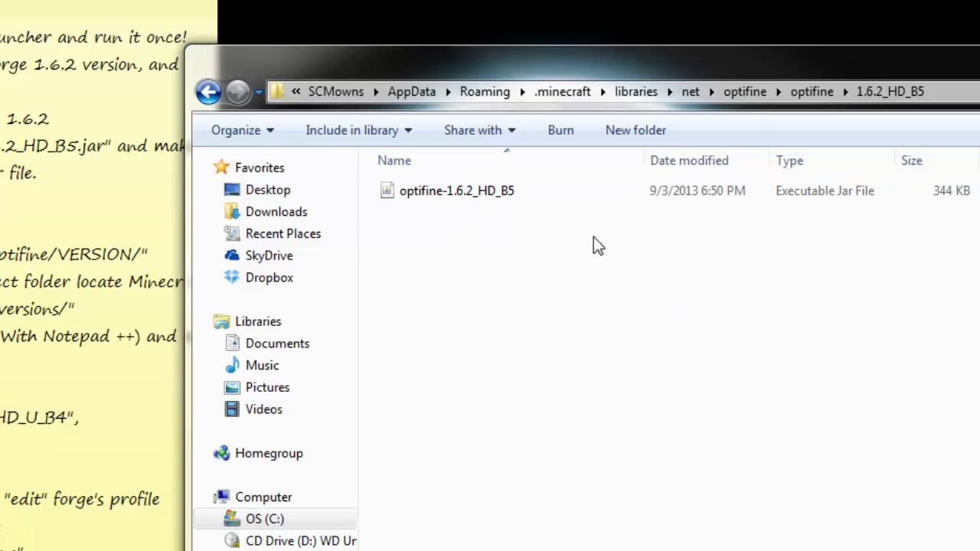
left_click(558, 93)
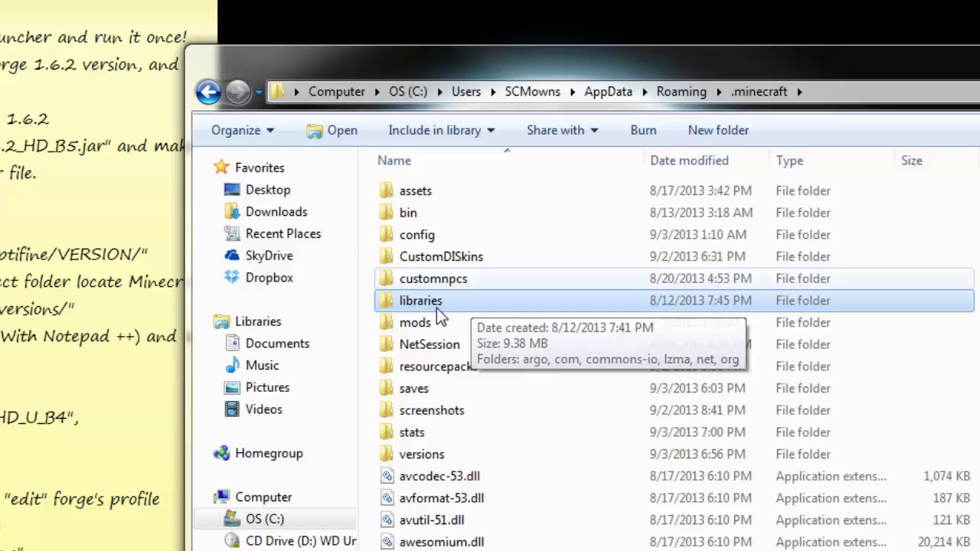
left_click(421, 454)
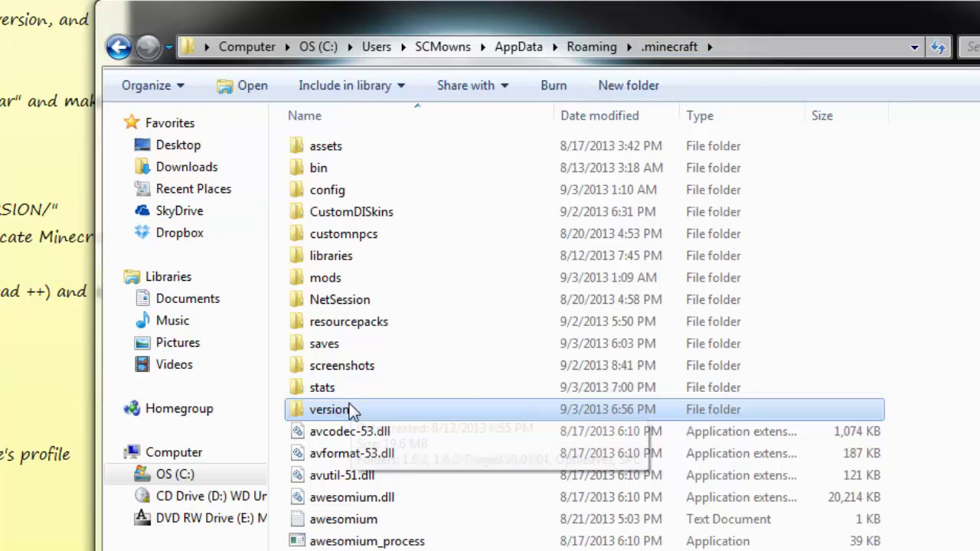
double_click(361, 410)
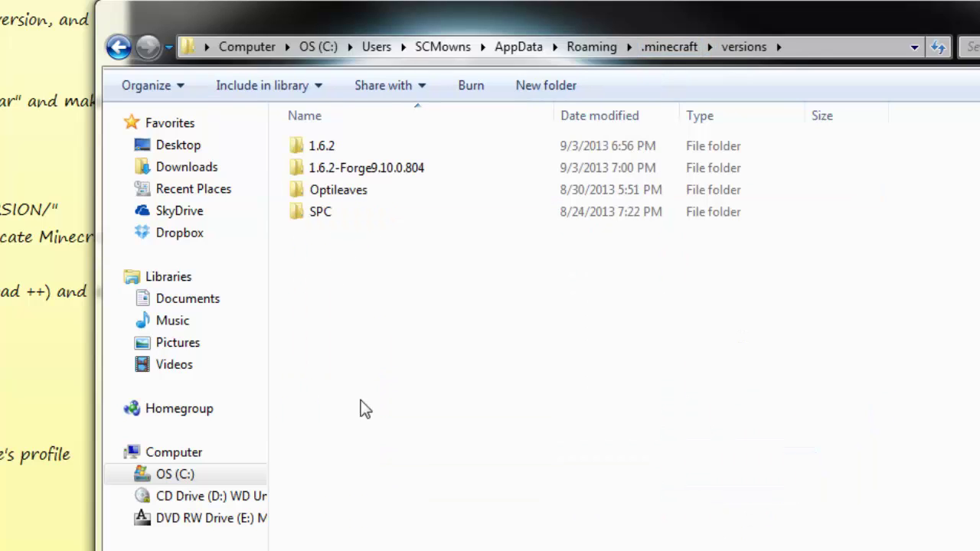
left_click(356, 170)
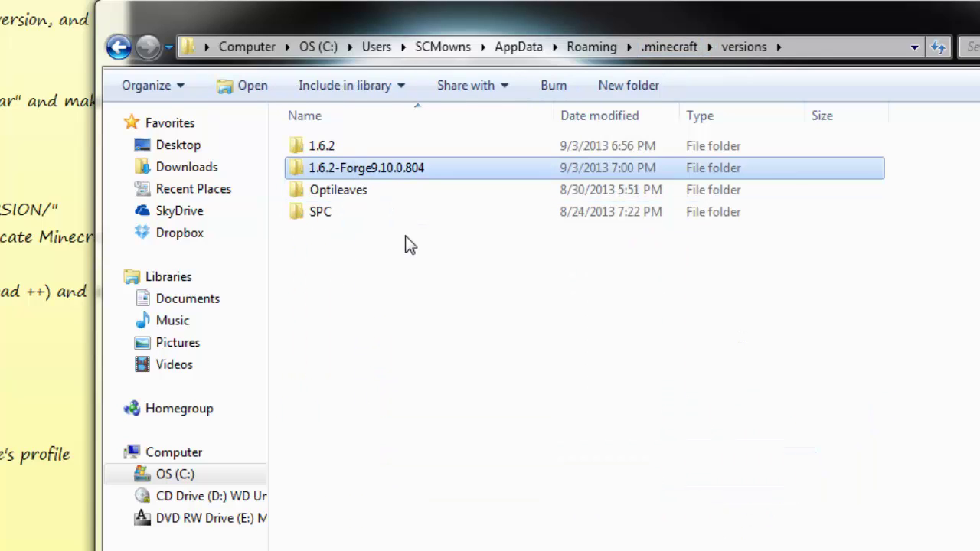
double_click(388, 173)
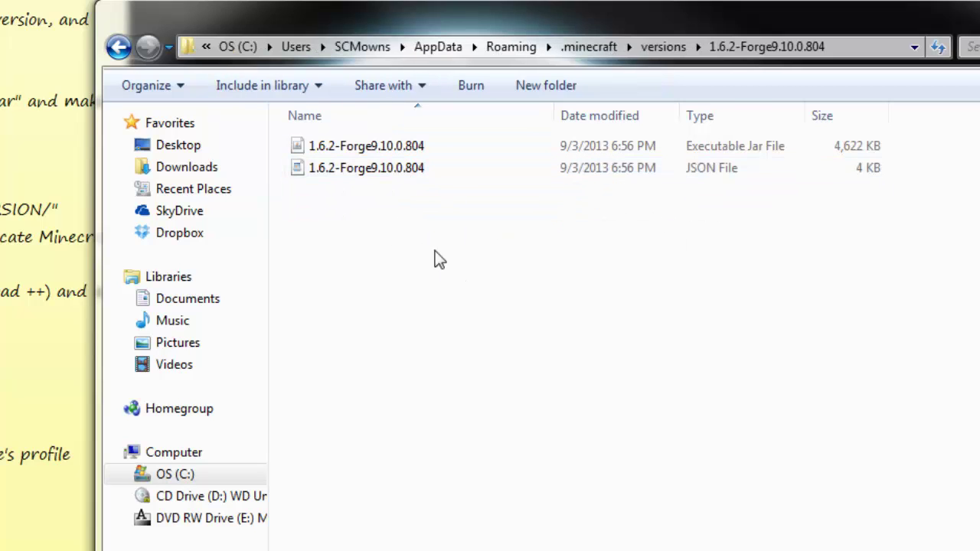
Step: Check the optional STANDARD JSON download on the web page, then open the 1.6.2-Forge9.10.0.804 JSON file in Notepad++
left_click(389, 175)
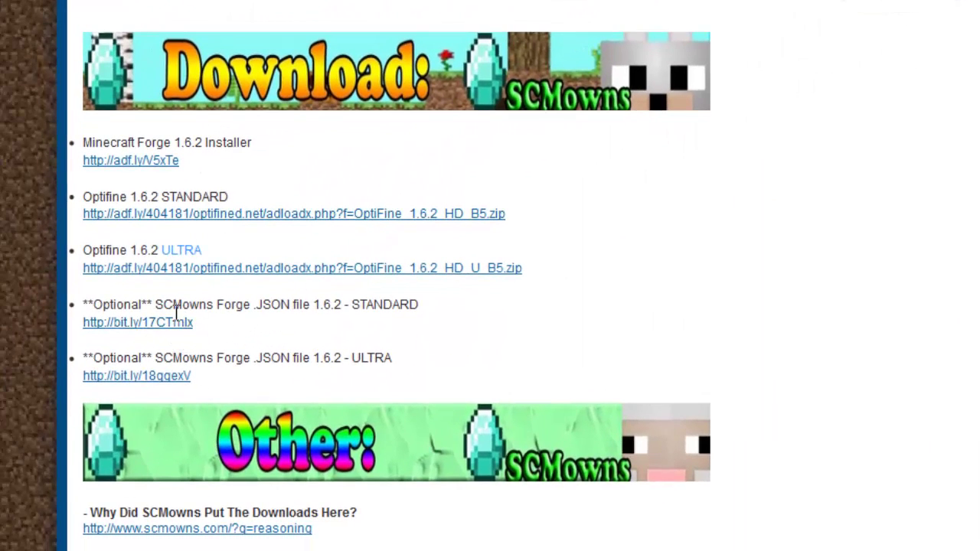
left_click_drag(366, 314, 455, 317)
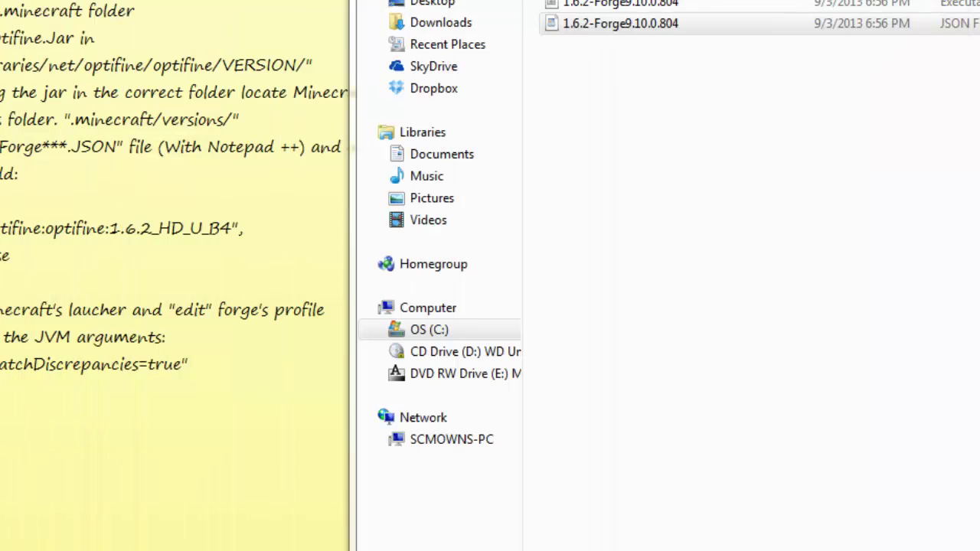
left_click(636, 23)
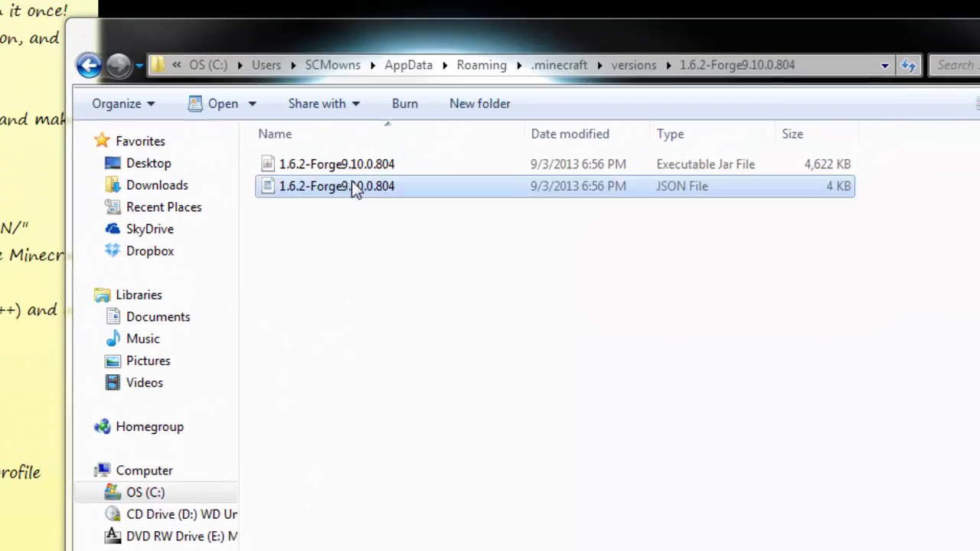
left_click(344, 192)
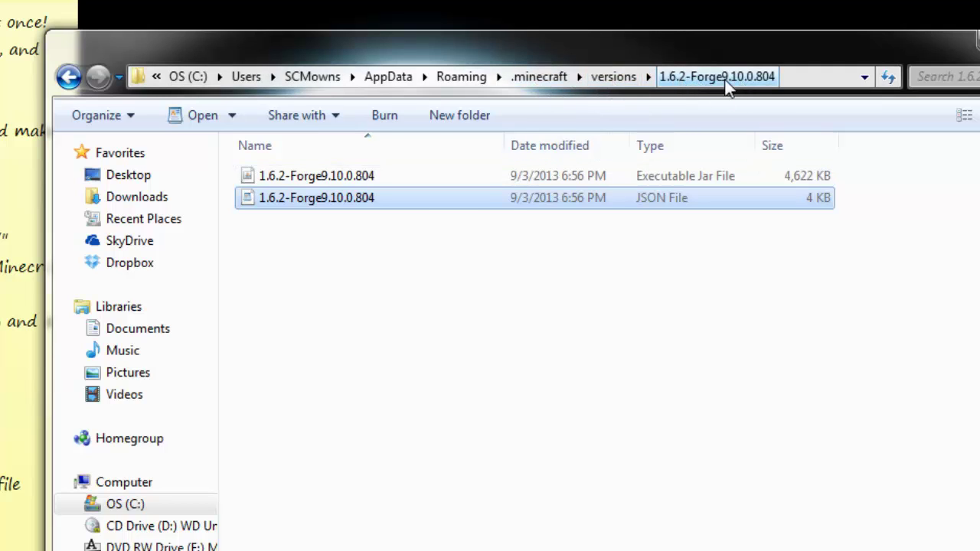
right_click(303, 202)
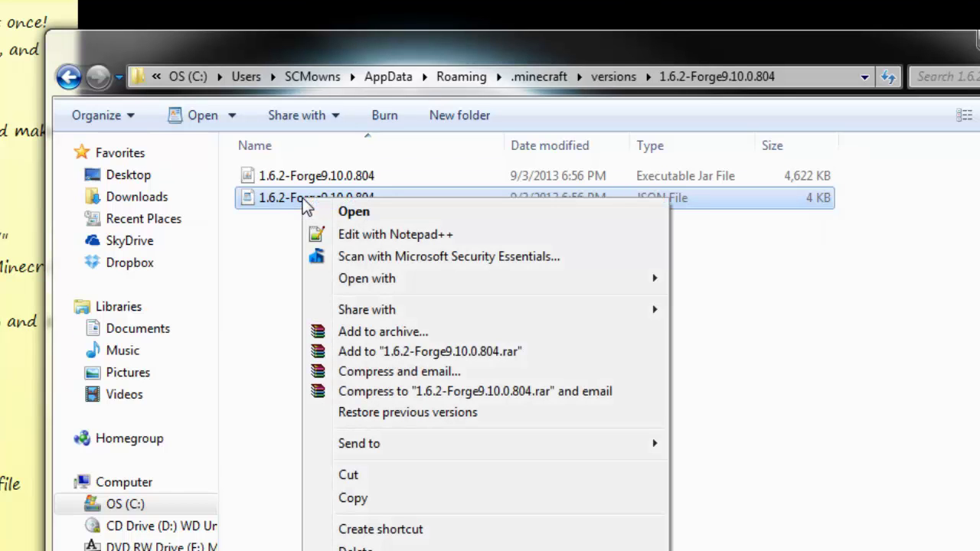
left_click(376, 235)
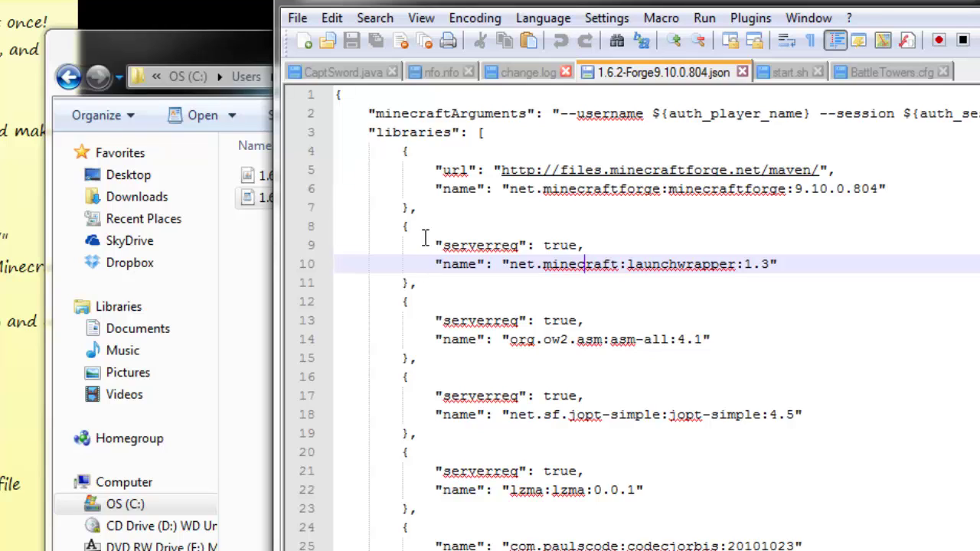
Step: Insert a new line 8 in the JSON file and paste the OptiFine library entry copied from the sticky note's step 8 there
left_click(426, 212)
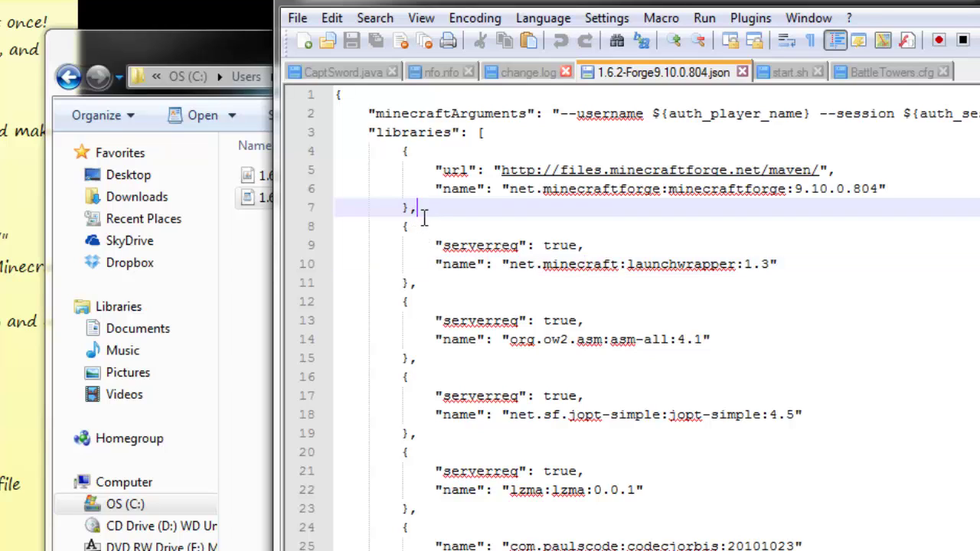
key("Return")
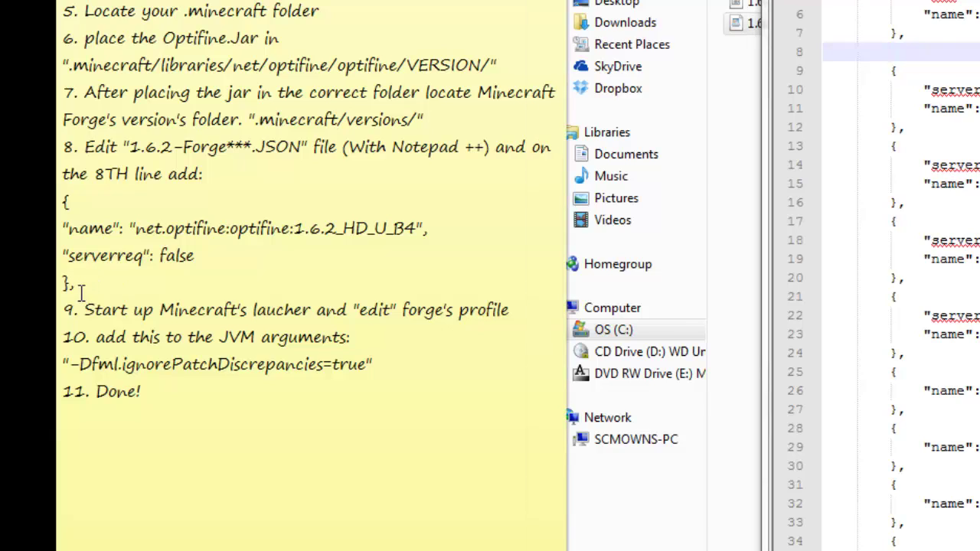
left_click_drag(75, 285, 83, 222)
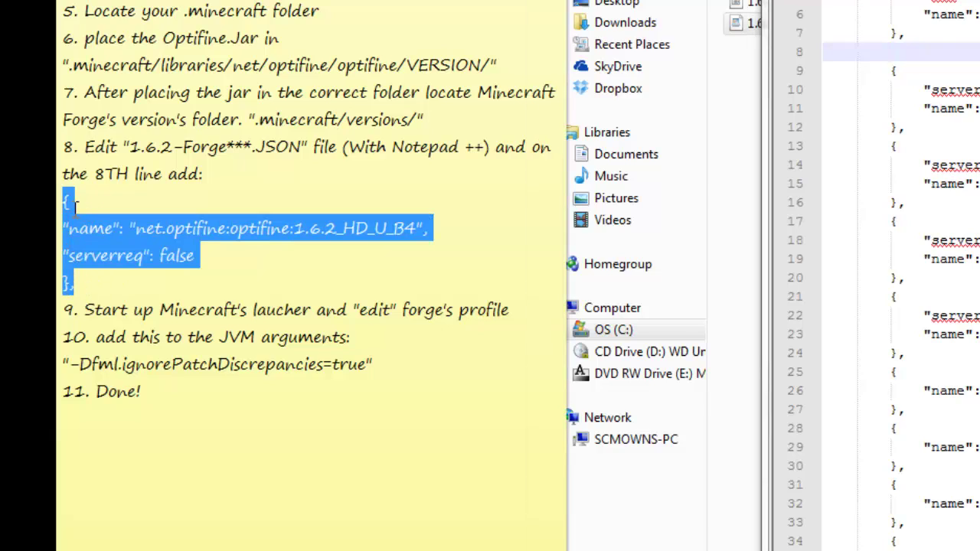
right_click(104, 262)
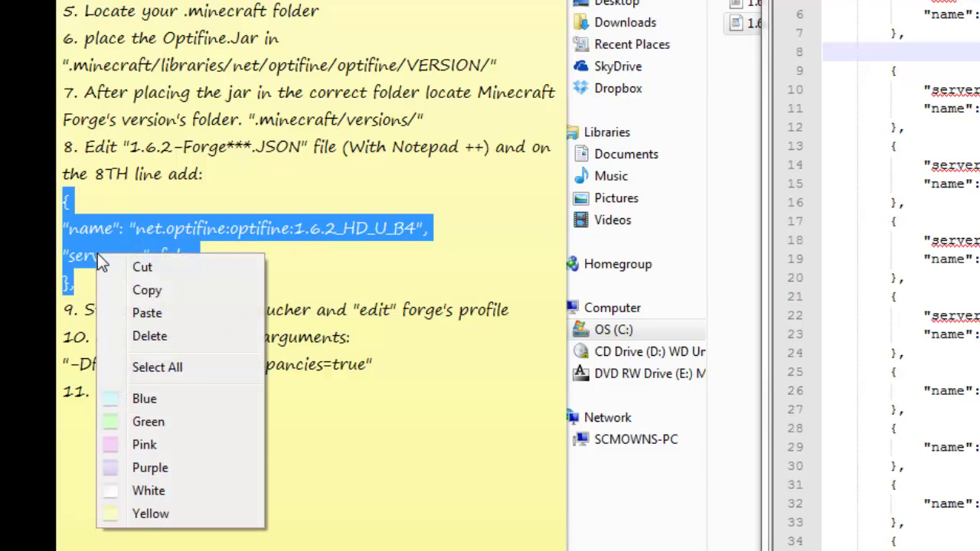
left_click(153, 287)
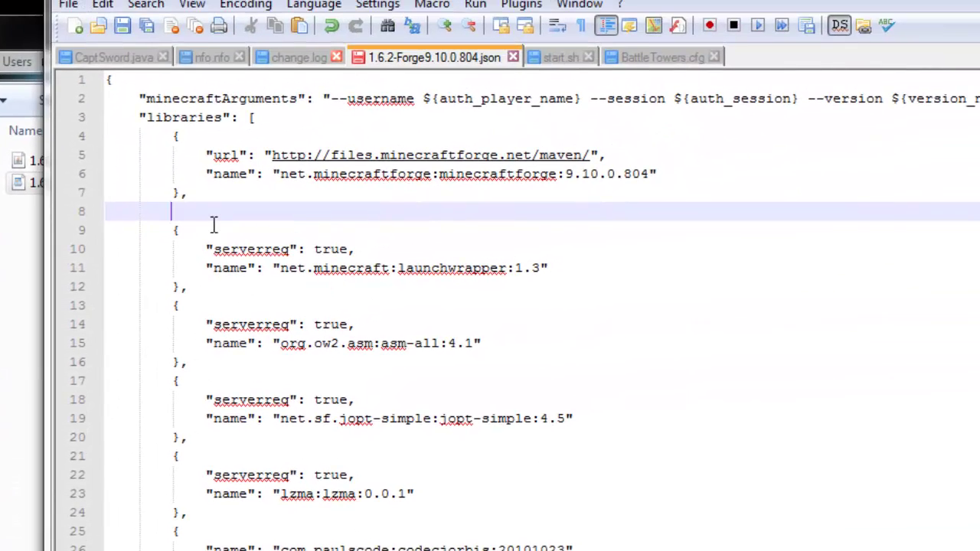
right_click(361, 176)
left_click(246, 281)
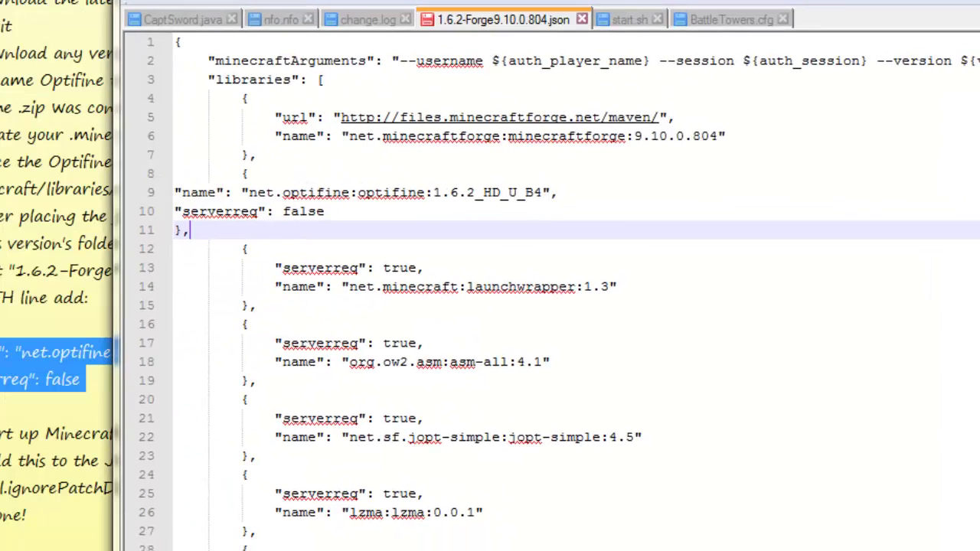
Step: Switch to Windows Explorer and go to .minecraft/libraries/net/optifine/optifine, with the window moved beside the JSON text
key("alt+Tab")
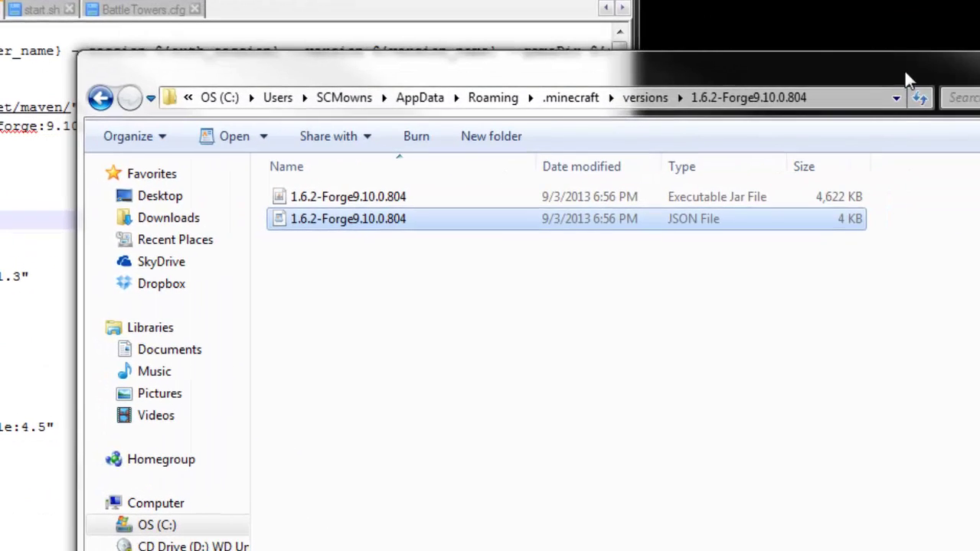
left_click(571, 99)
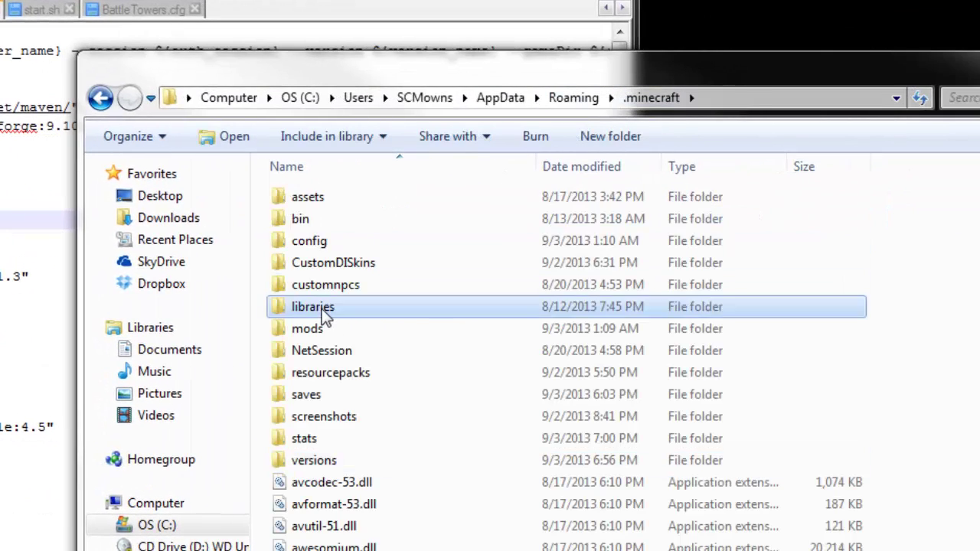
double_click(321, 309)
double_click(319, 284)
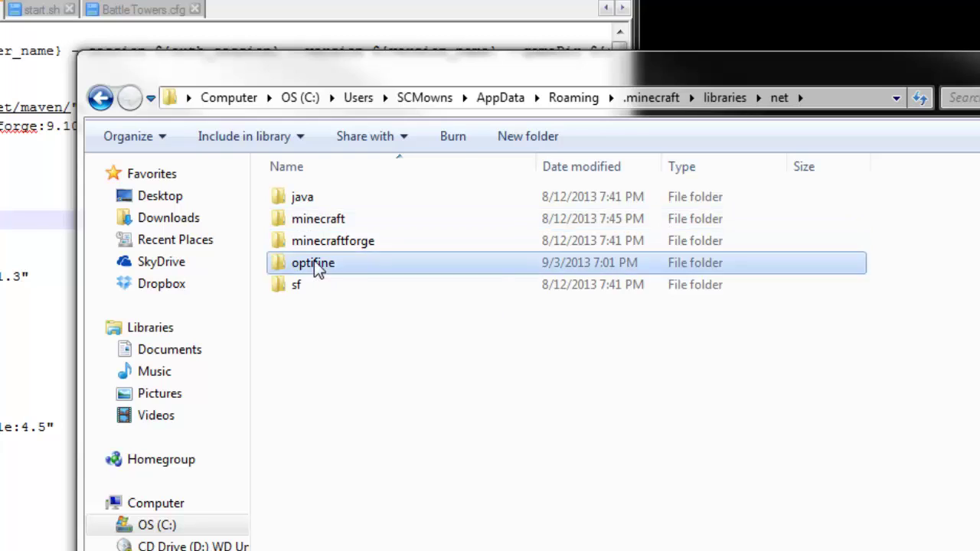
double_click(317, 263)
double_click(323, 198)
double_click(329, 196)
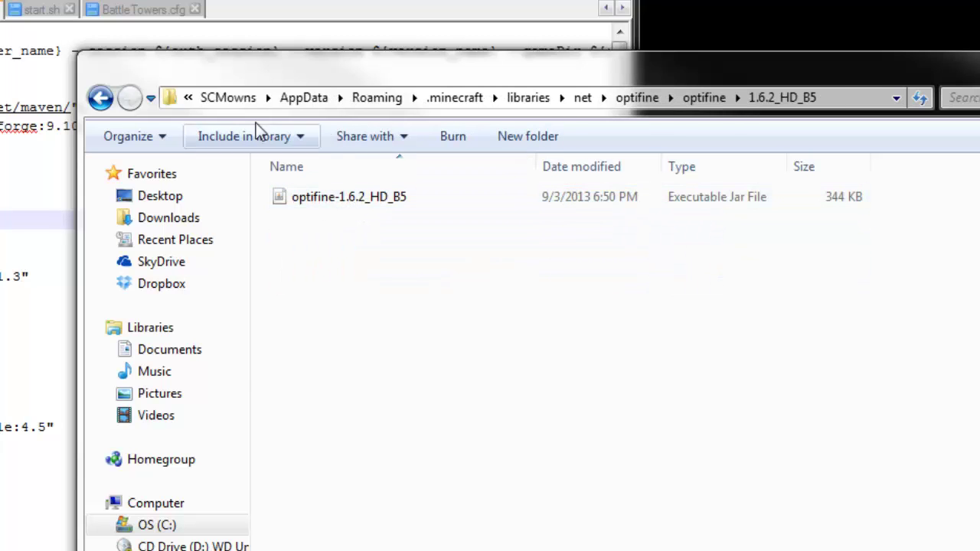
key("BackSpace")
left_click_drag(251, 65, 513, 74)
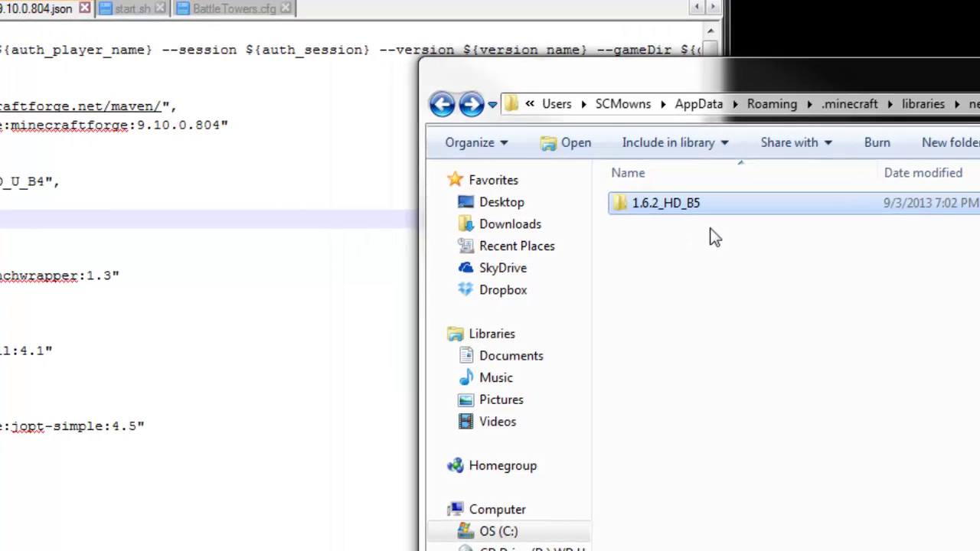
Step: Examine the version part of the pasted OptiFine name on line 9 of the JSON file
left_click(381, 183)
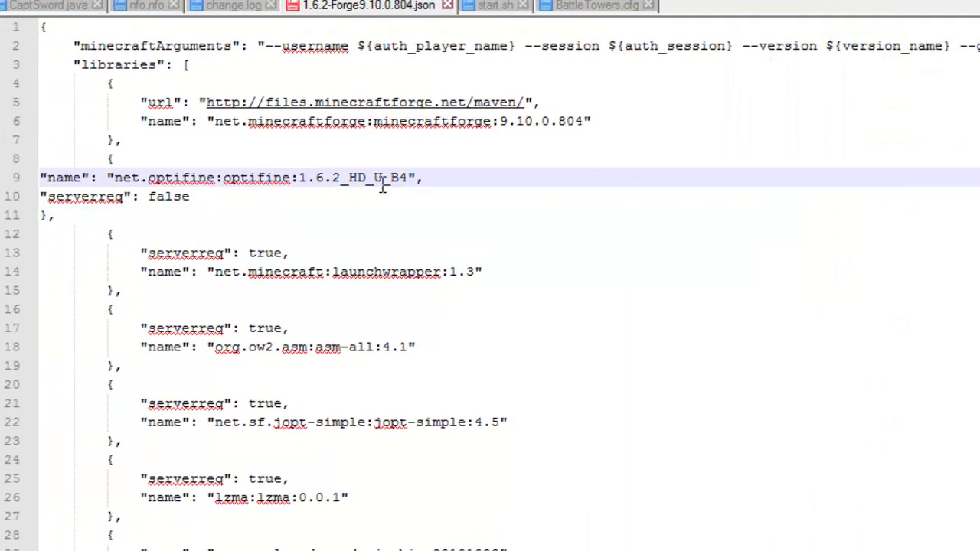
key("Left")
key("Left")
key("Left")
key("Left")
key("Left")
key("Left")
key("Left")
key("Left")
key("Left")
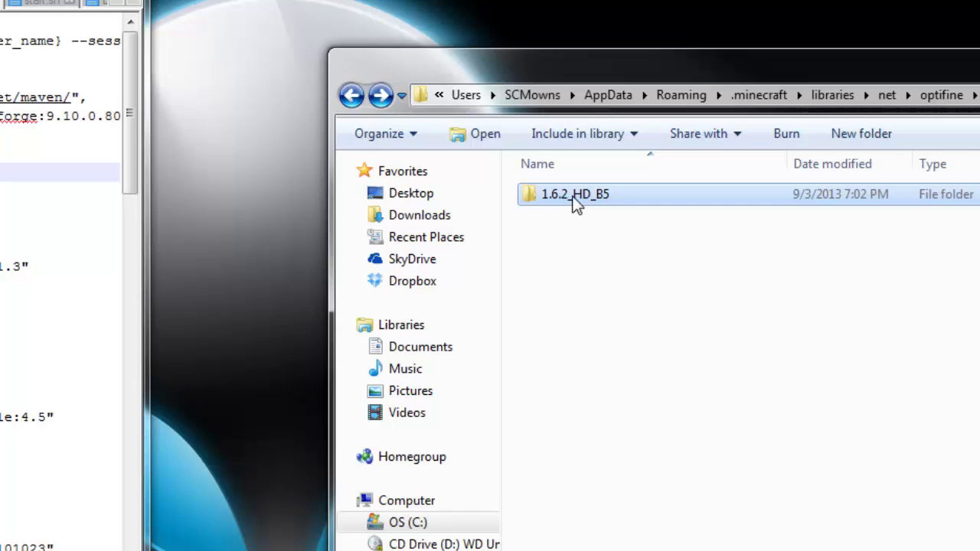
Step: Copy the 1.6.2_HD_B5 folder's name and paste it over the version in the OptiFine name on line 9 of the JSON
right_click(576, 200)
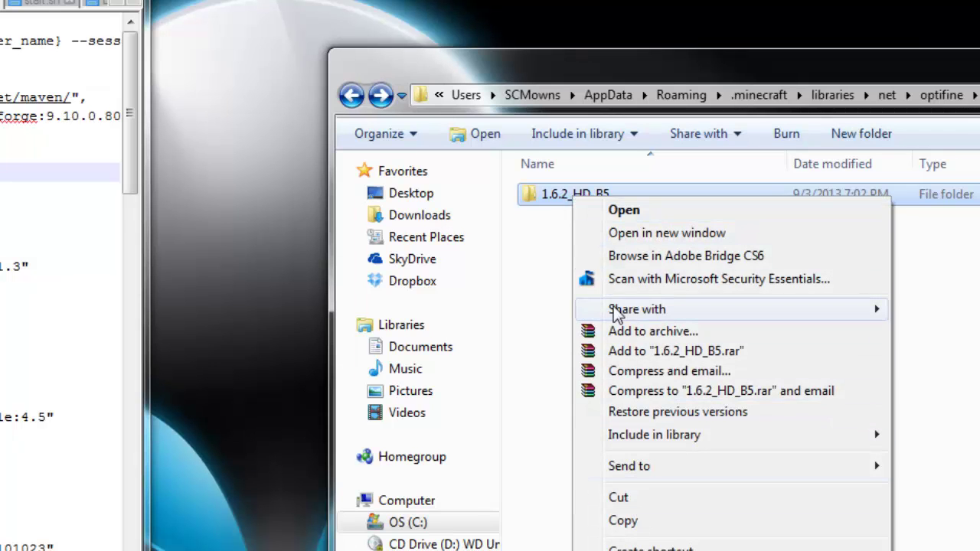
key("m")
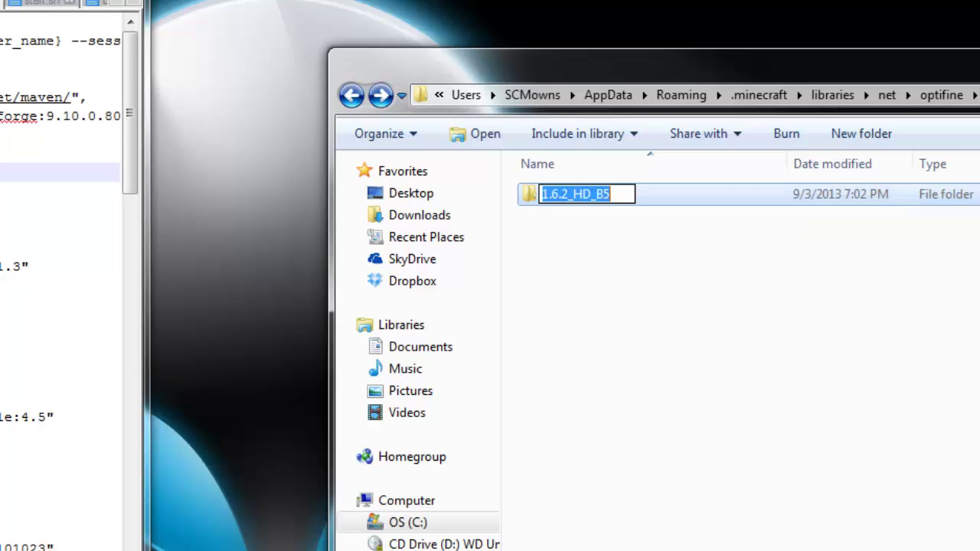
right_click(568, 196)
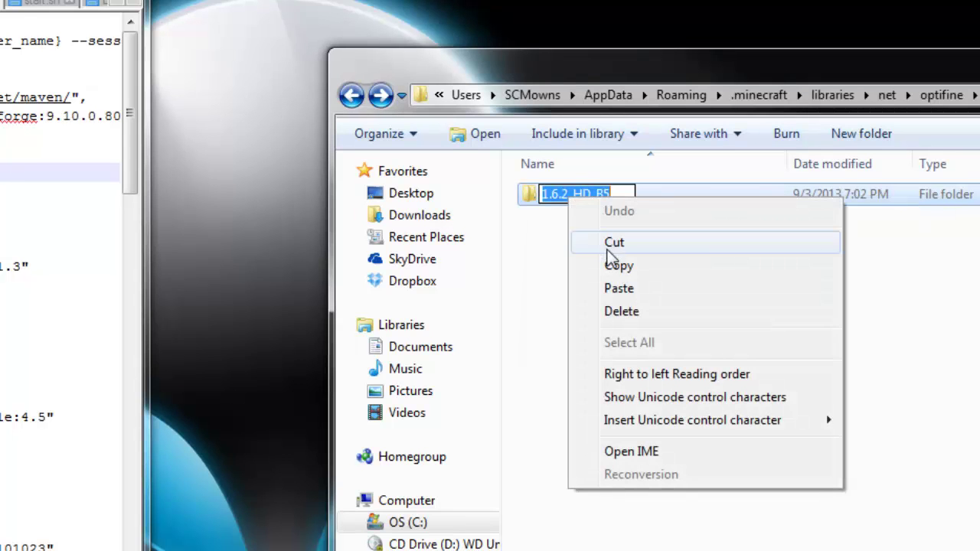
left_click(617, 273)
left_click(660, 299)
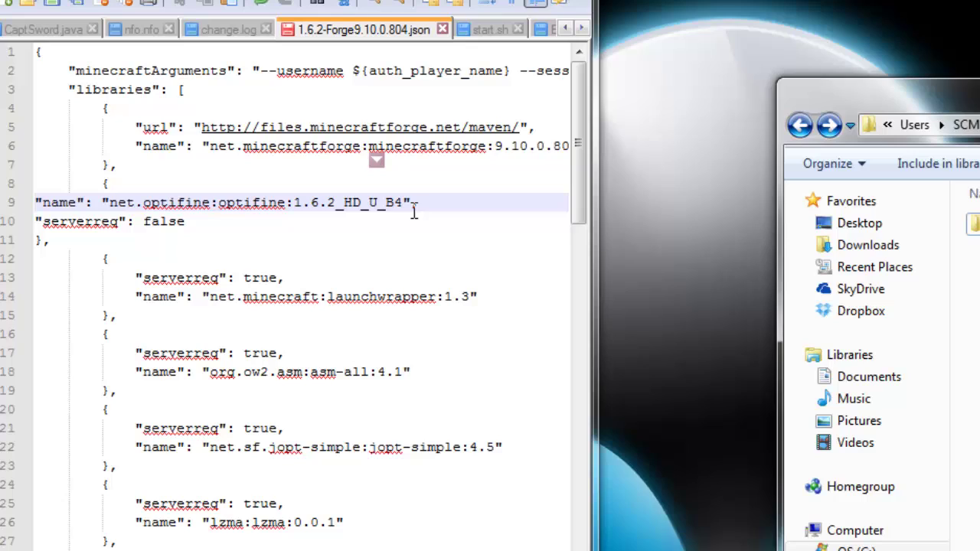
left_click(412, 208)
left_click_drag(412, 208, 304, 217)
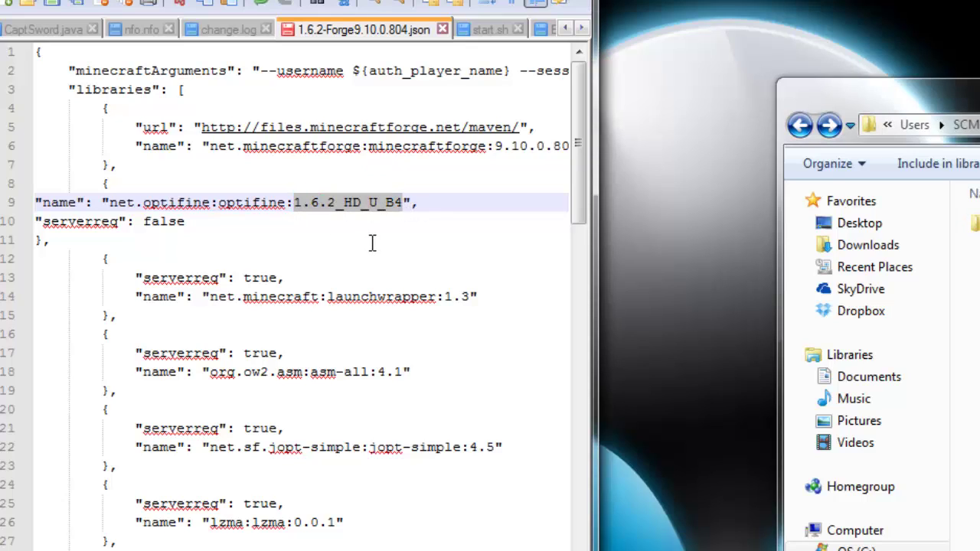
key("ctrl+v")
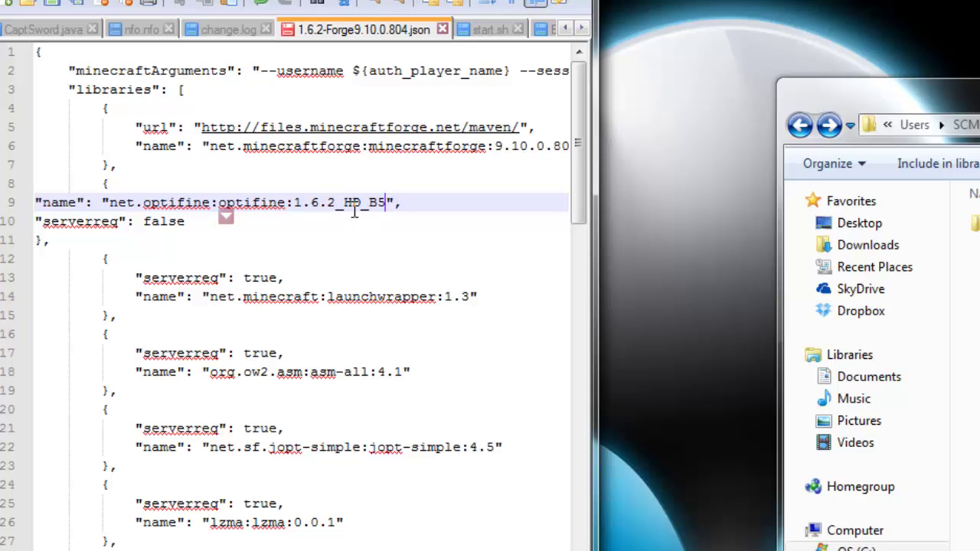
Step: Save the 1.6.2-Forge9.10.0.804 JSON file and close Notepad++
left_click_drag(388, 210, 311, 206)
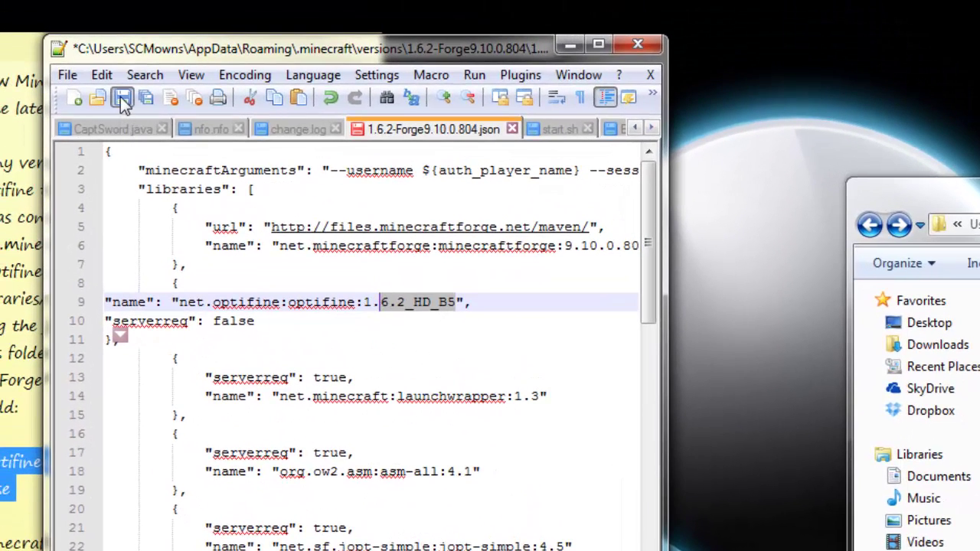
left_click(121, 99)
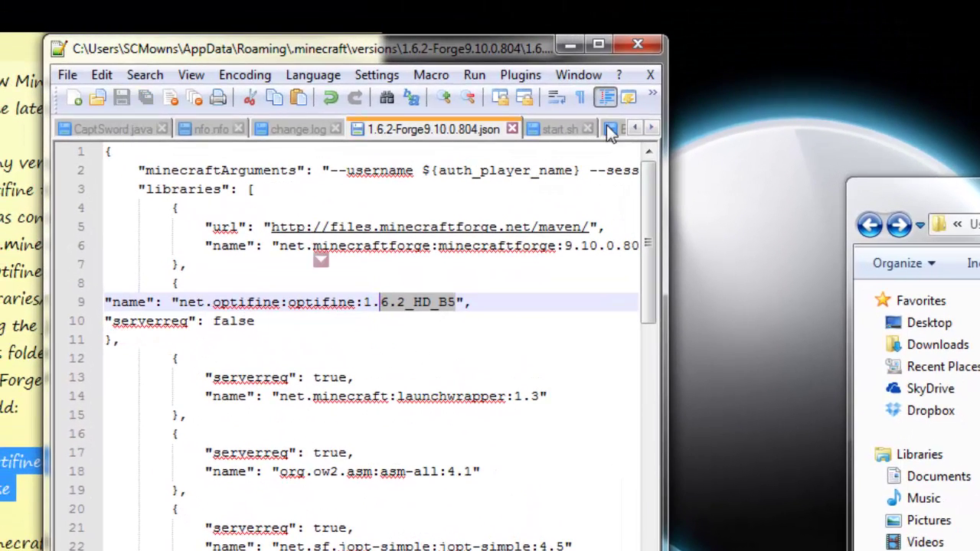
left_click(638, 45)
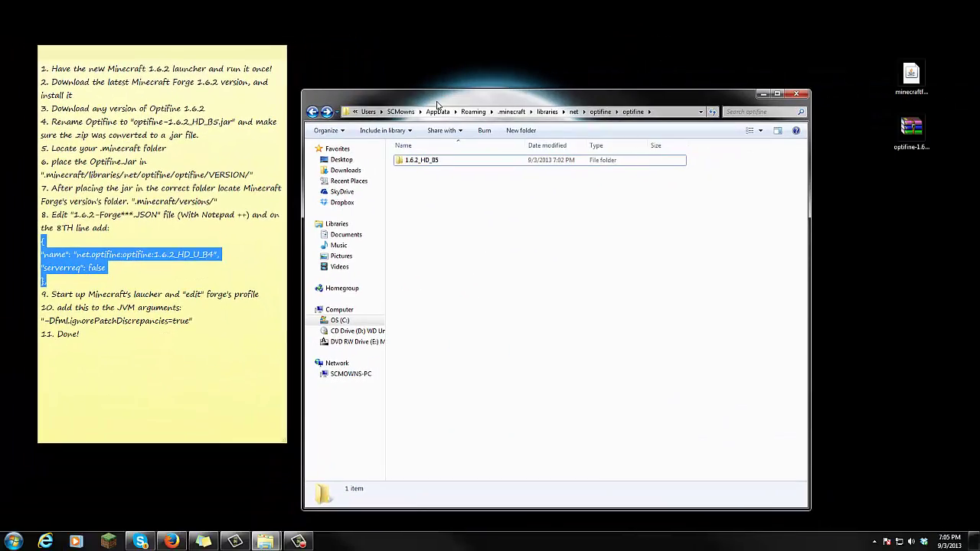
Step: Reopen the JSON file from .minecraft/versions/1.6.2-Forge9.10.0.804, check its OptiFine entry, and close the document
left_click(512, 112)
double_click(396, 312)
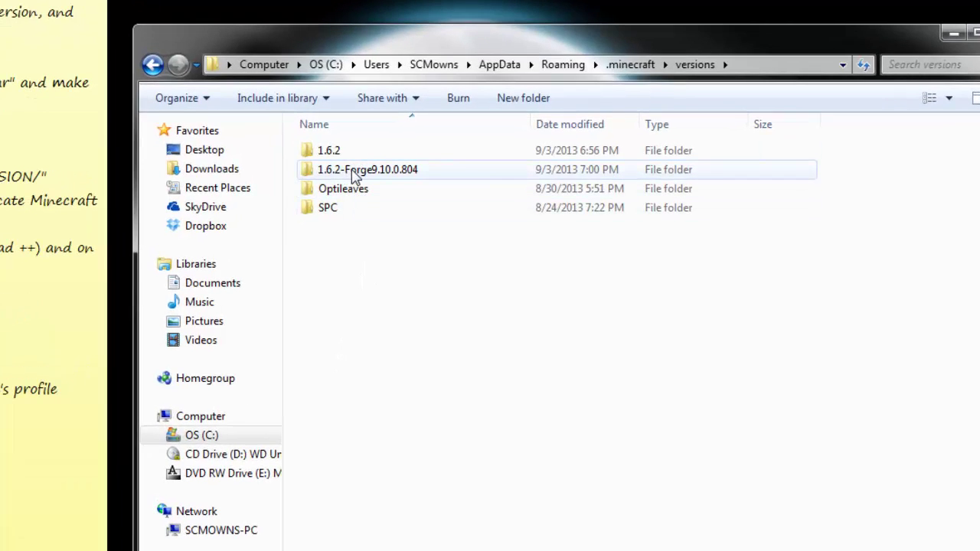
double_click(354, 175)
double_click(350, 170)
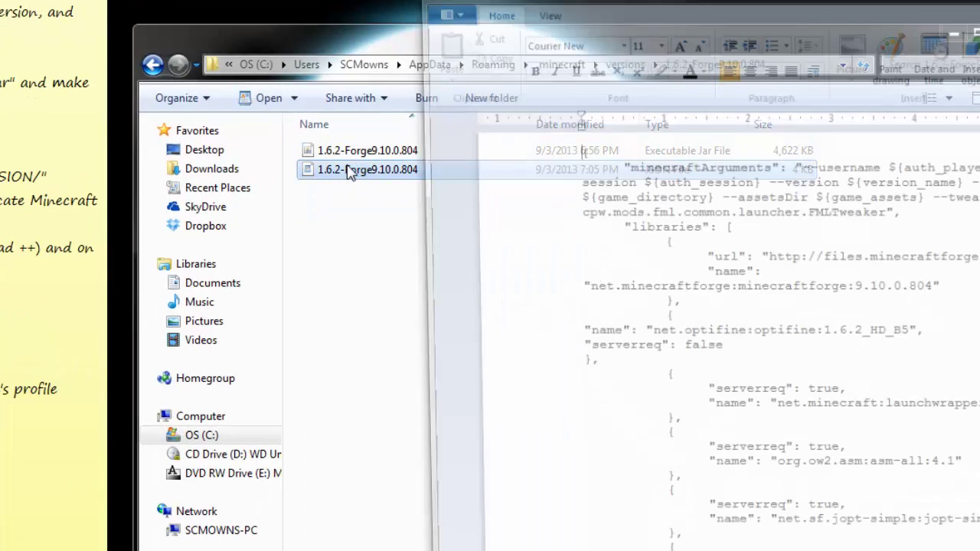
left_click_drag(713, 338, 815, 334)
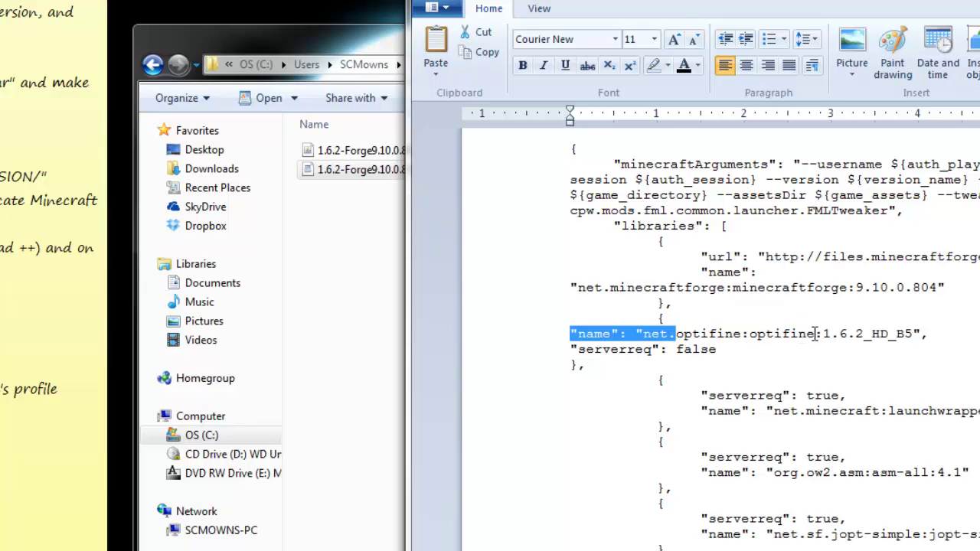
left_click(868, 340)
left_click_drag(593, 365, 573, 334)
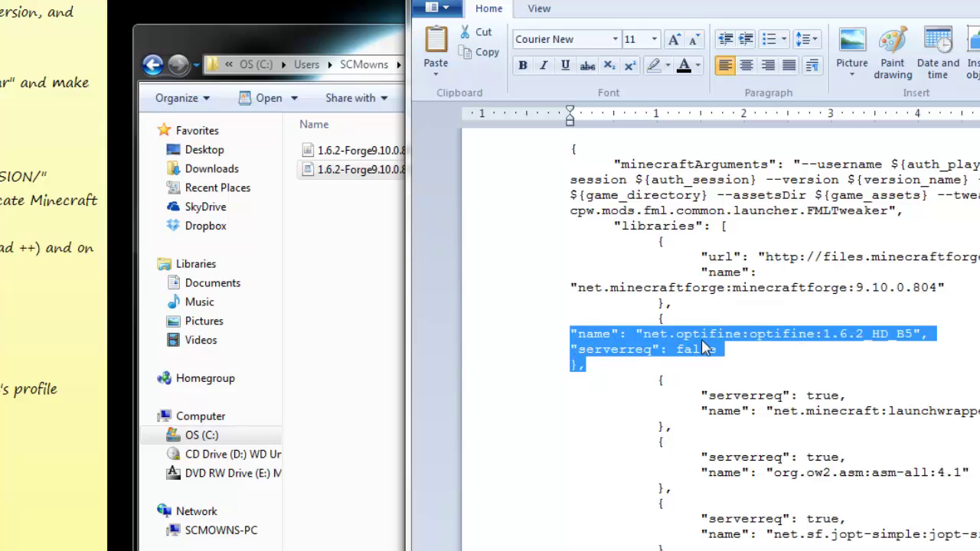
left_click(795, 351)
key("alt+F4")
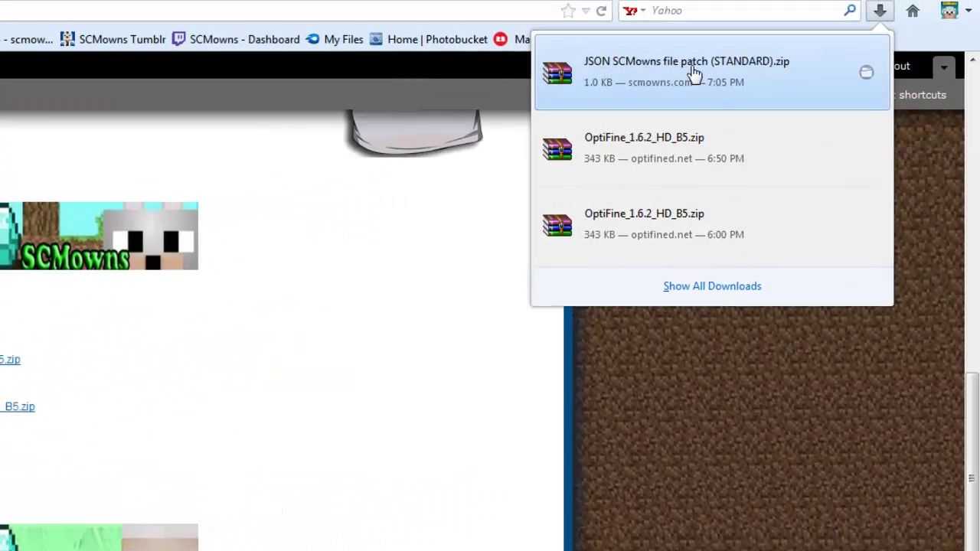
Step: Open the JSON SCMowns file patch (STANDARD).zip from Firefox's downloads and arrange Forge's version folder beside the archive
left_click(691, 72)
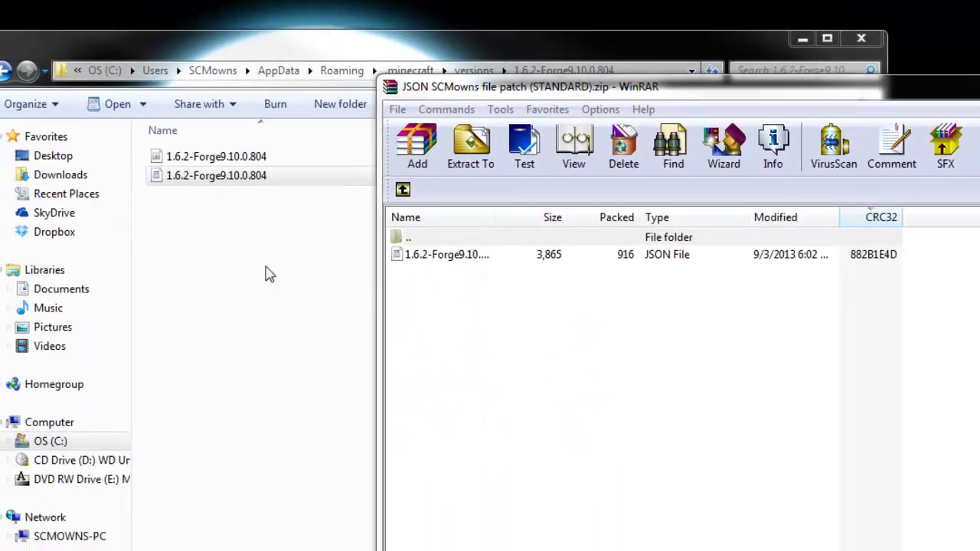
left_click(502, 244)
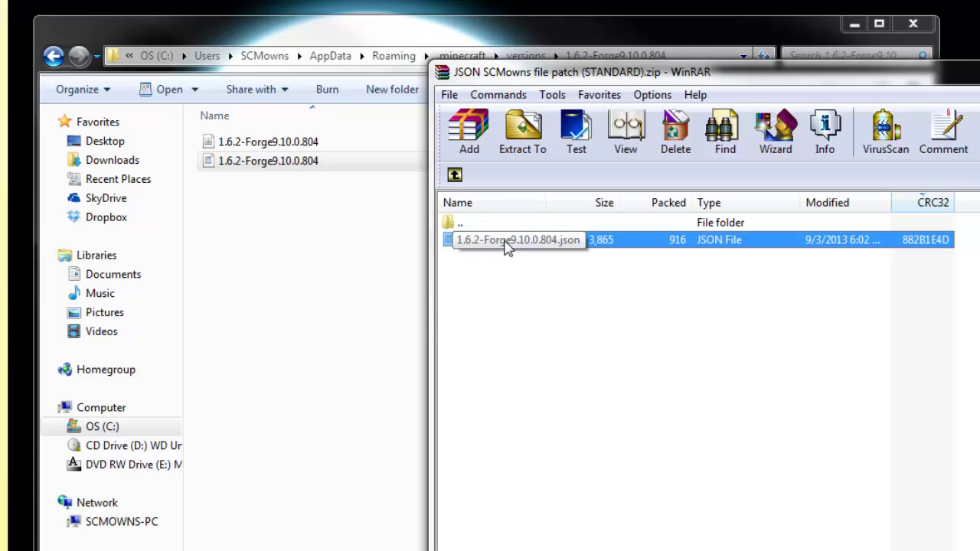
left_click_drag(367, 33, 50, 9)
left_click(750, 390)
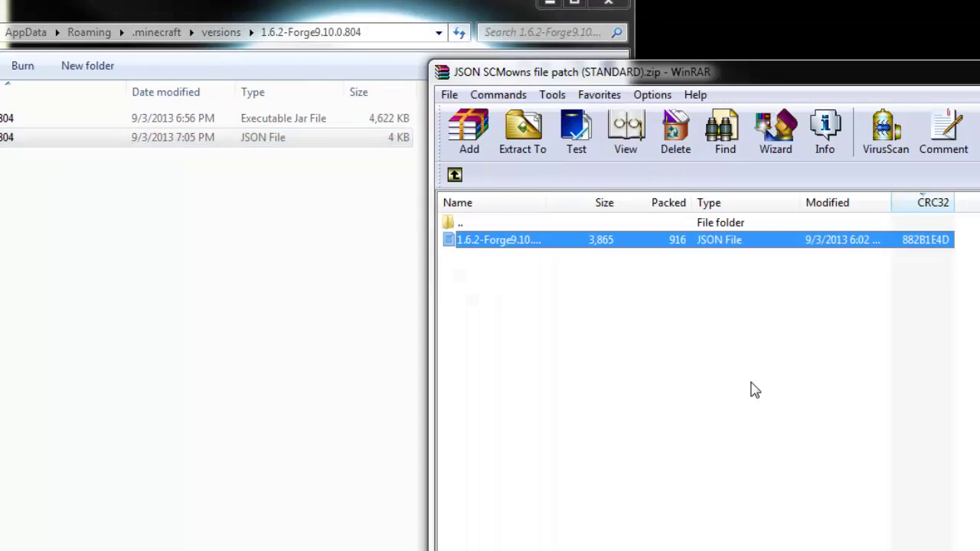
Step: Copy the JSON file from the archive into the 1.6.2-Forge9.10.0.804 folder, replacing the existing one, and open the new file
left_click_drag(493, 248, 233, 117)
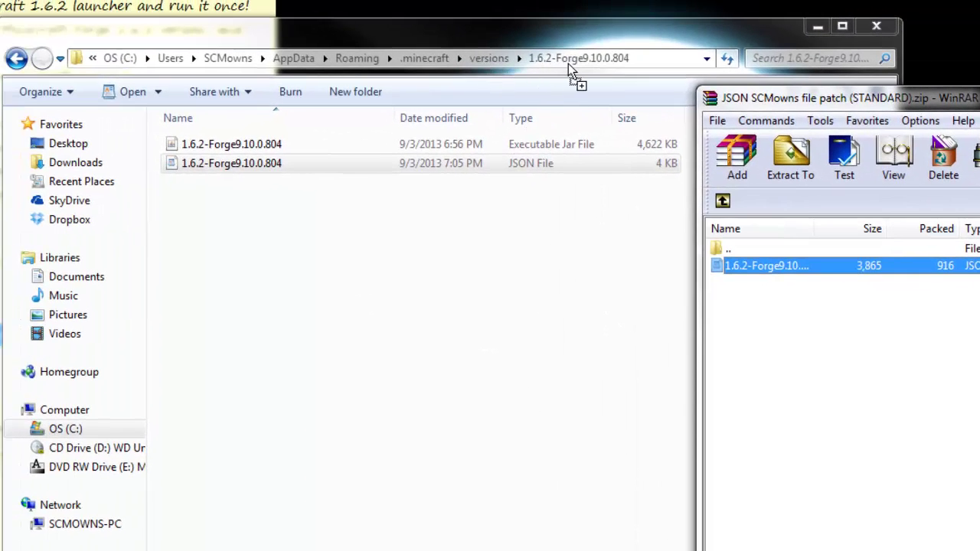
left_click_drag(568, 64, 259, 255)
left_click_drag(230, 214, 218, 179)
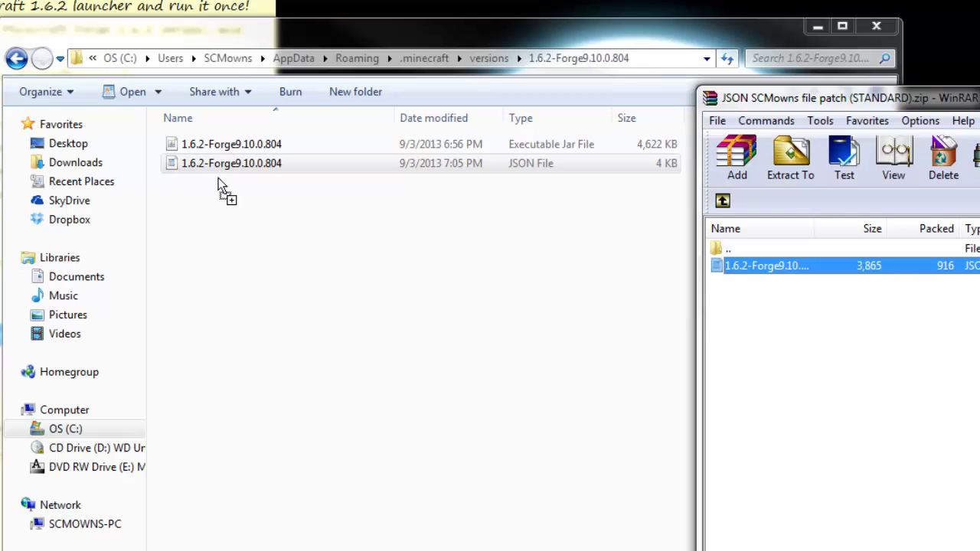
left_click_drag(280, 283, 293, 296)
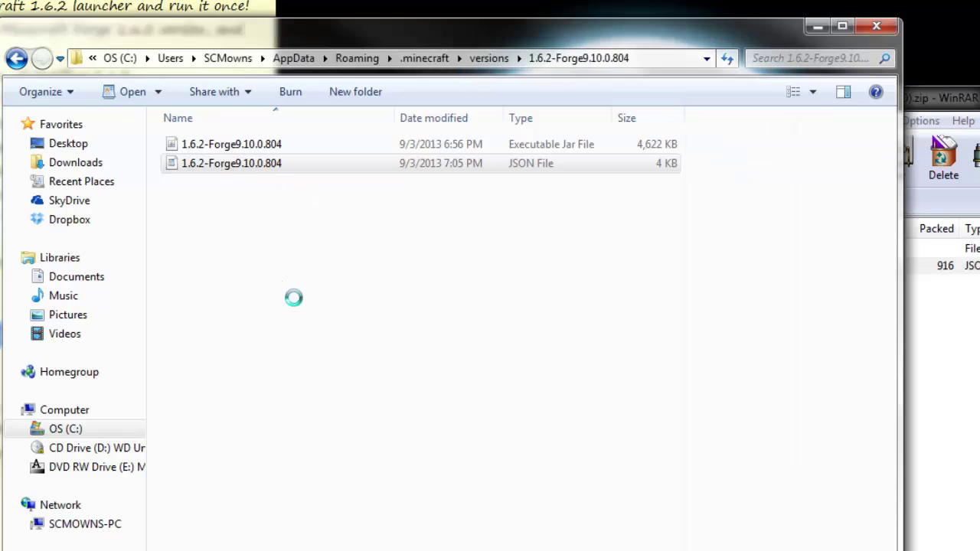
left_click(581, 279)
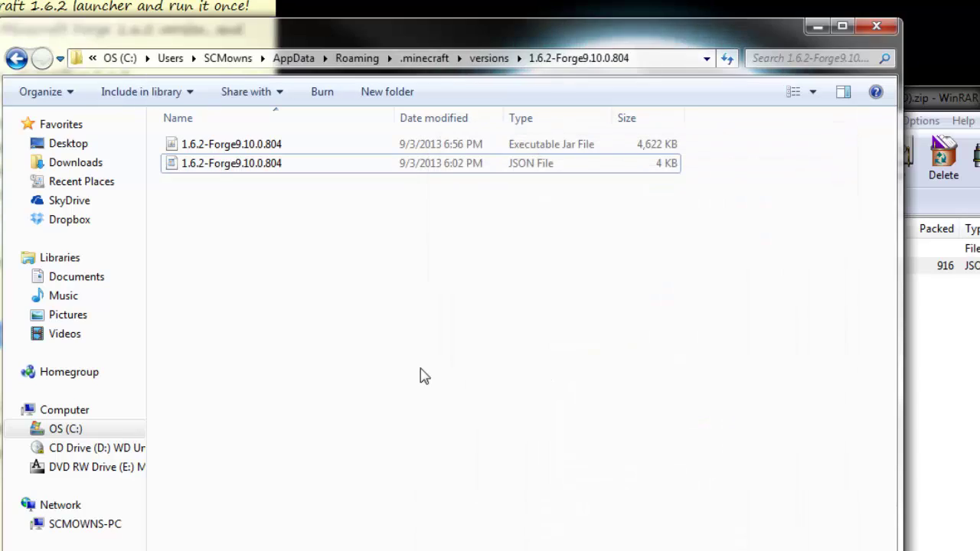
double_click(210, 165)
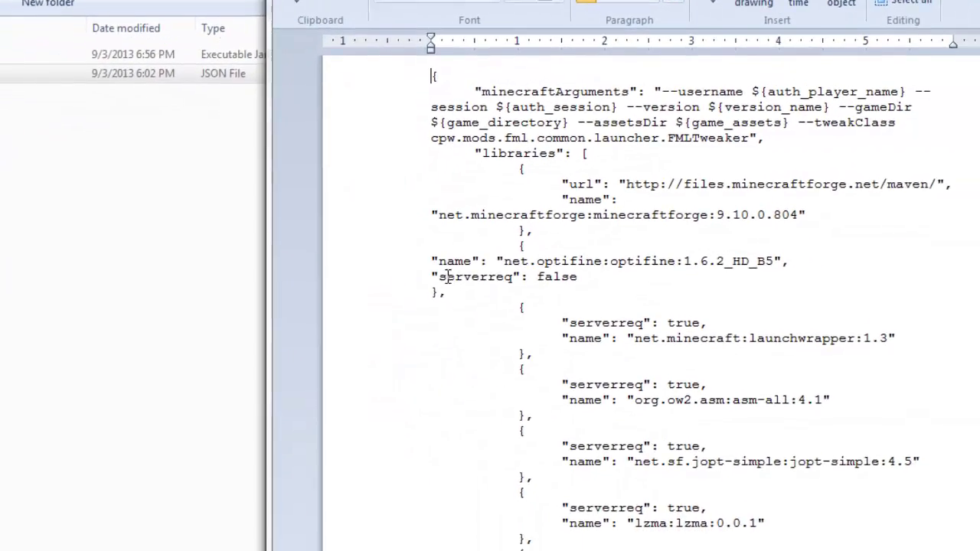
Step: Check the OptiFine entry in the replaced Forge JSON file and close the document
left_click_drag(744, 352, 920, 366)
left_click(567, 255)
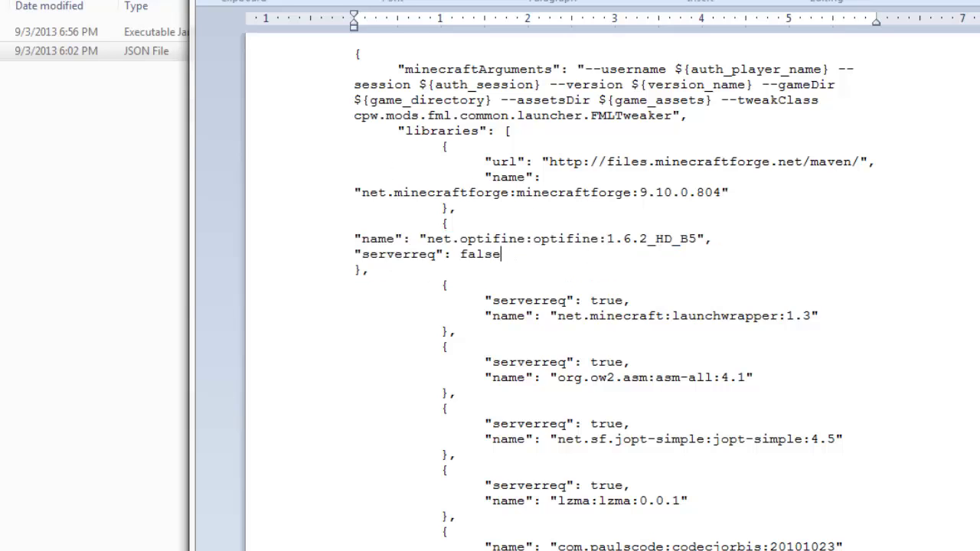
key("alt+F4")
left_click(485, 222)
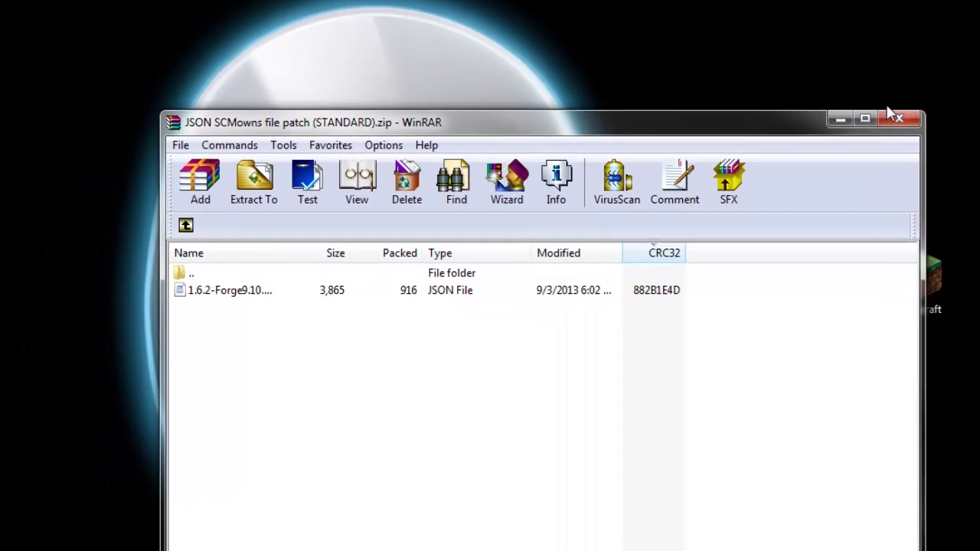
Step: Close the JSON patch archive and the 1.6.2-Forge9.10.0.804 folder window
left_click(906, 116)
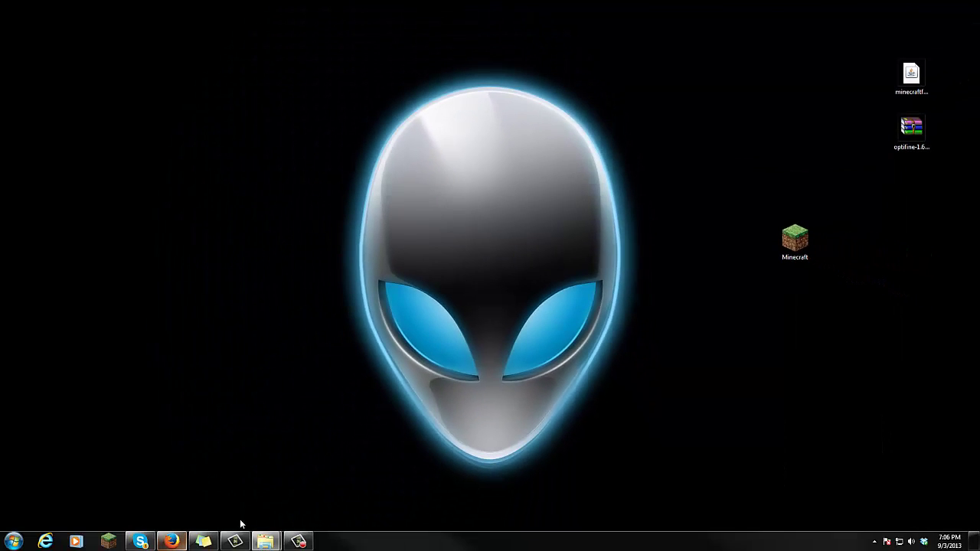
mouse_move(274, 542)
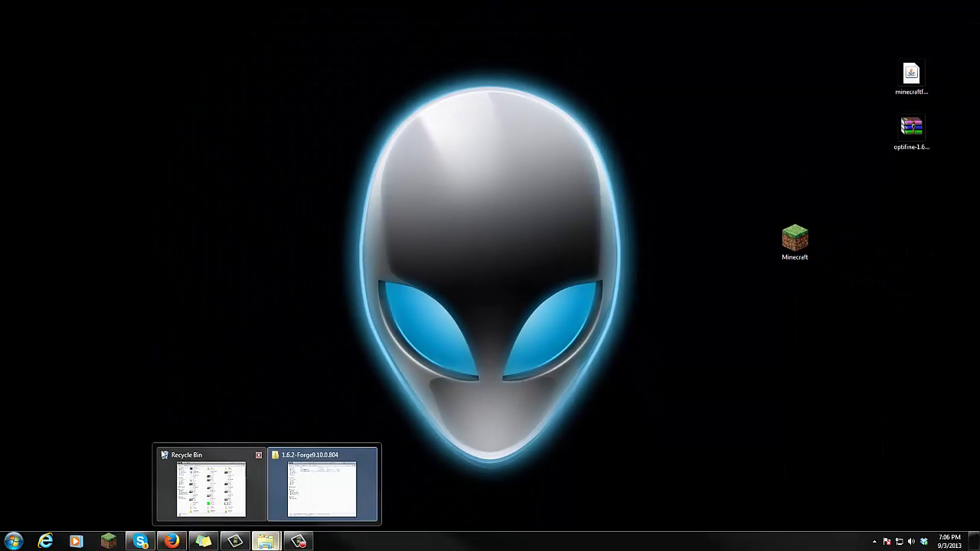
mouse_move(191, 496)
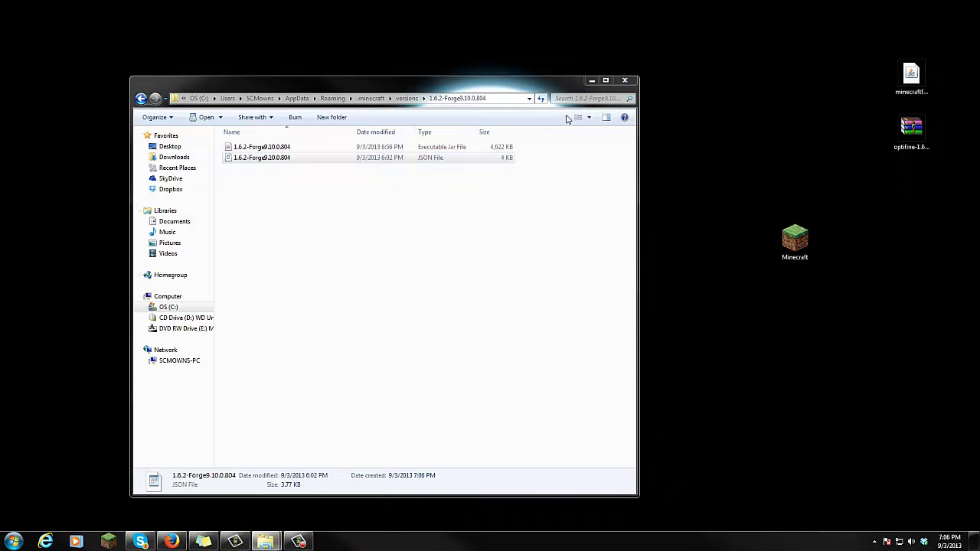
left_click(625, 79)
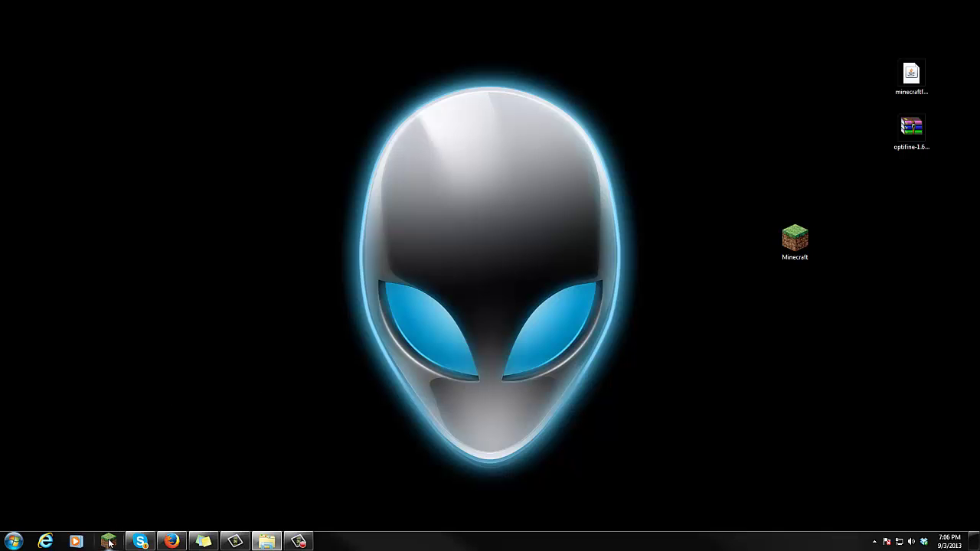
Step: Start the Minecraft launcher from the desktop and select the Forge profile
double_click(797, 242)
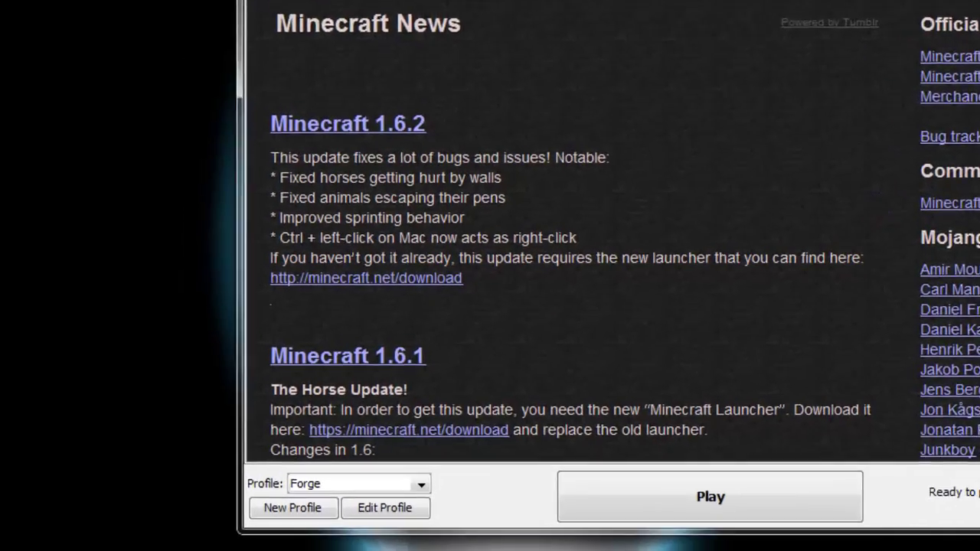
left_click(290, 481)
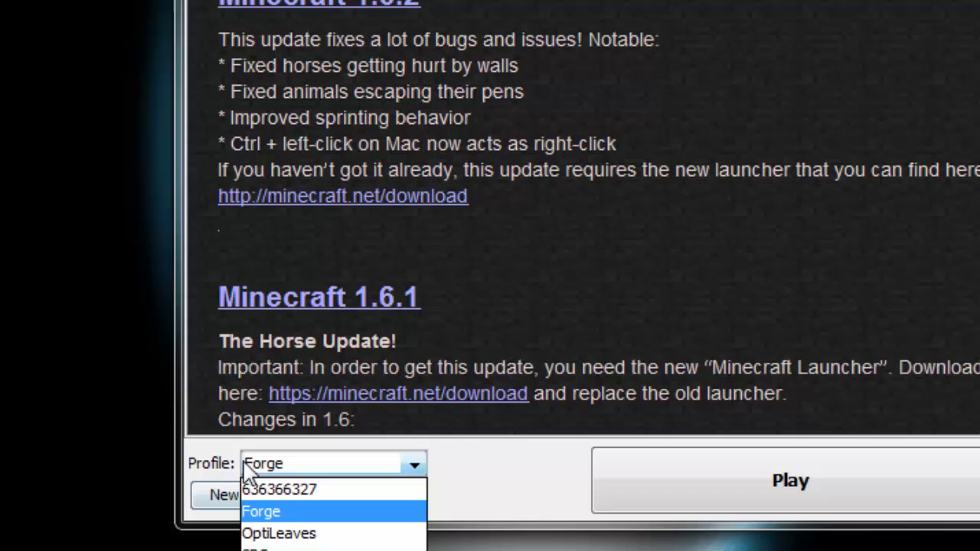
left_click(274, 514)
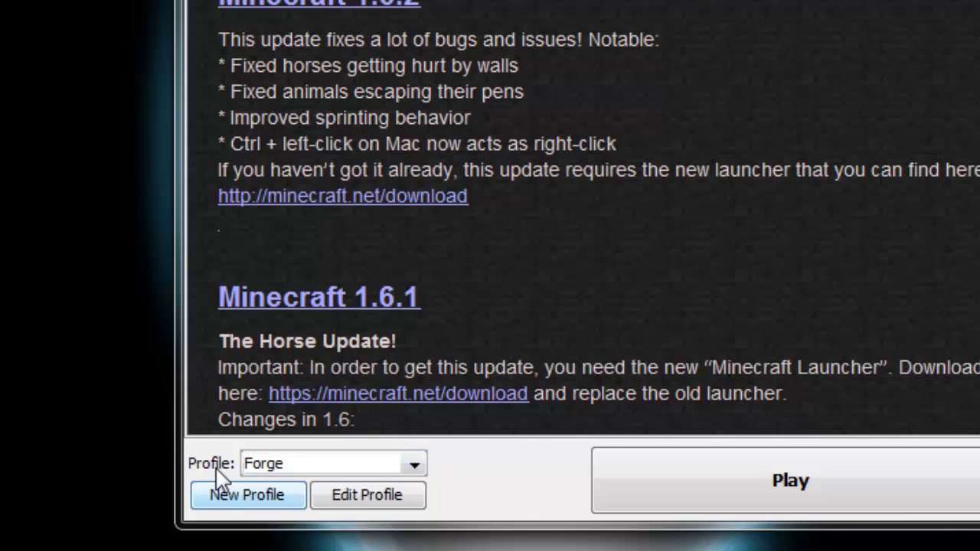
left_click(285, 469)
left_click(274, 513)
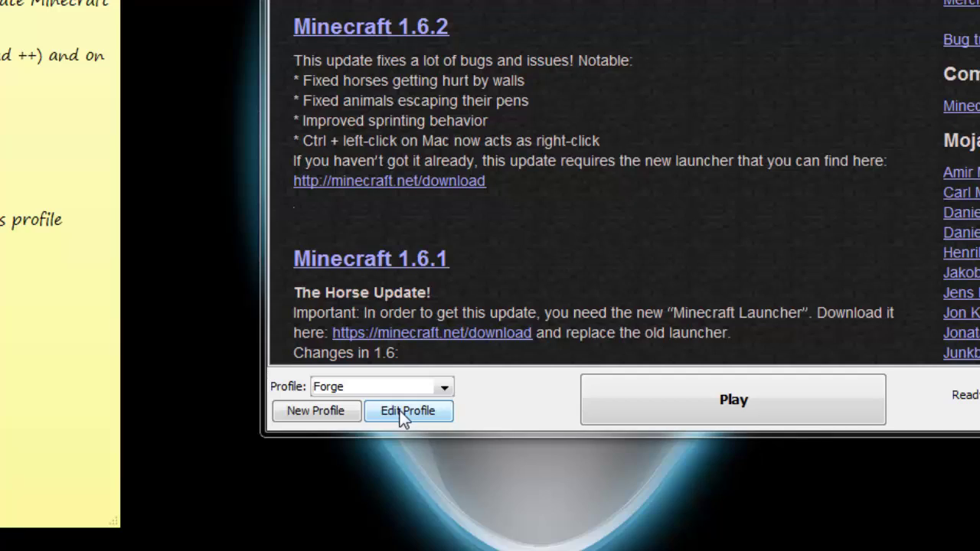
Step: Open the Forge profile for editing and enable custom JVM arguments
left_click(399, 411)
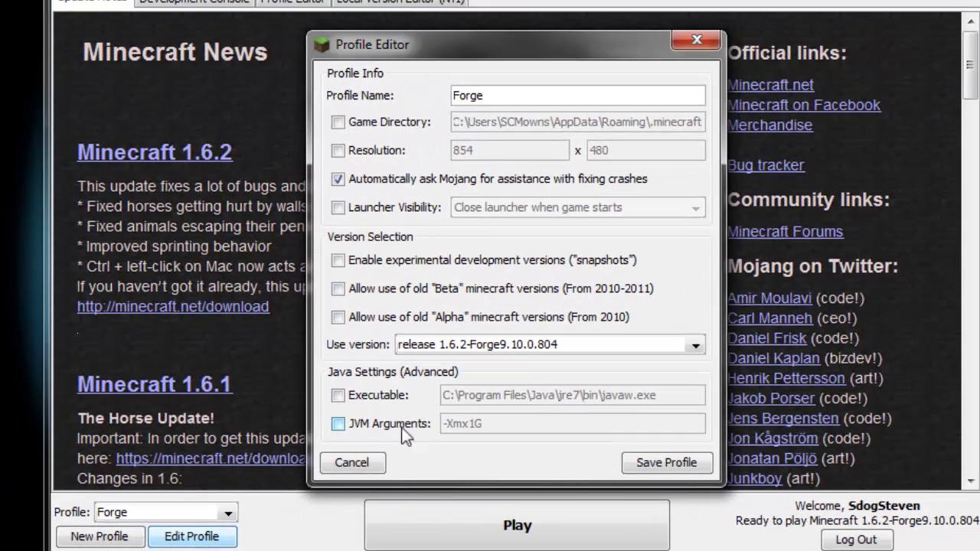
left_click(339, 425)
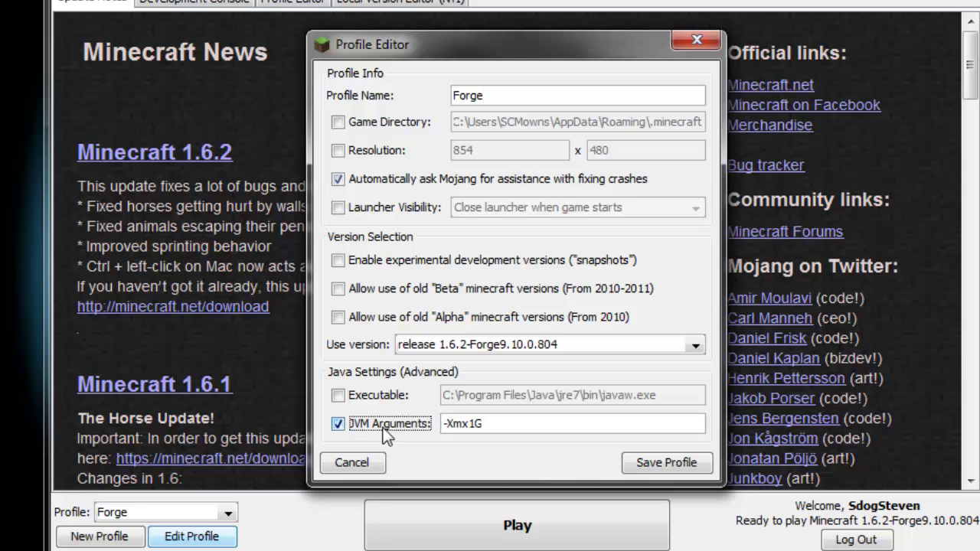
left_click(510, 441)
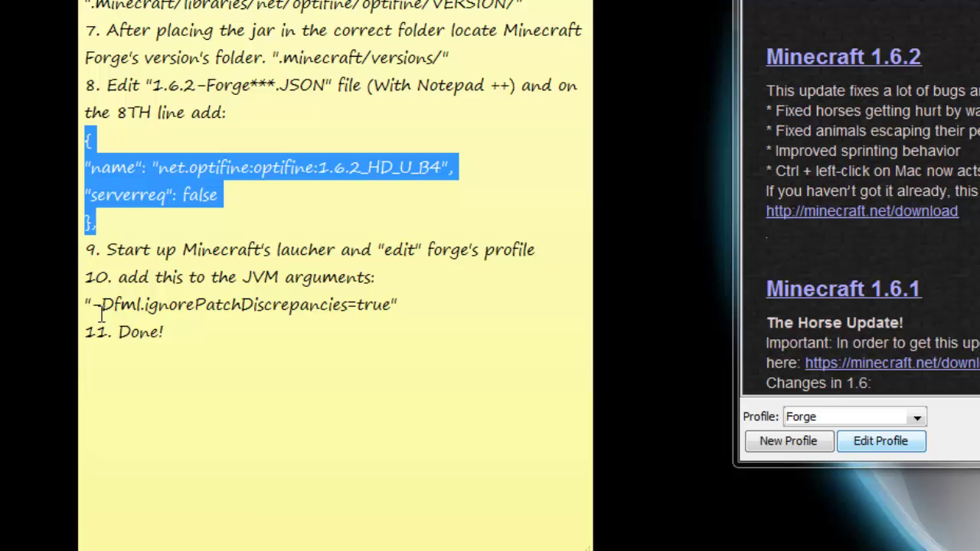
Step: Copy the argument -Dfml.ignorePatchDiscrepancies=true, without its quotation marks, from step 10 of the sticky note
left_click(108, 314)
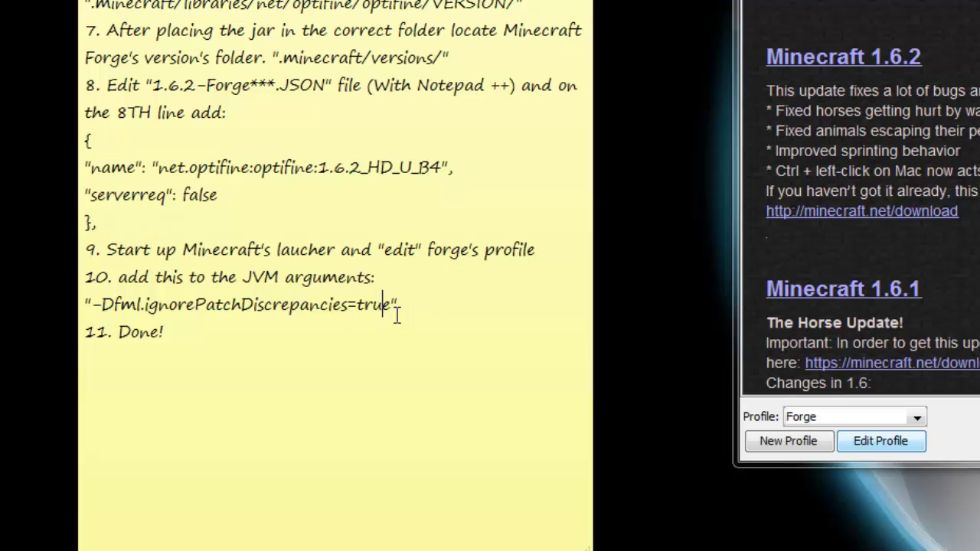
left_click_drag(397, 315, 92, 316)
left_click(390, 315)
right_click(132, 308)
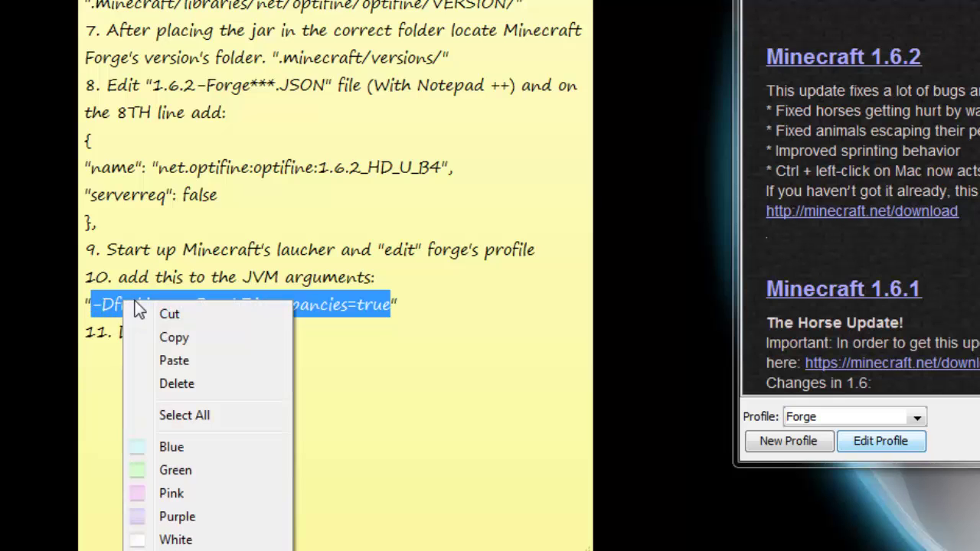
left_click(171, 337)
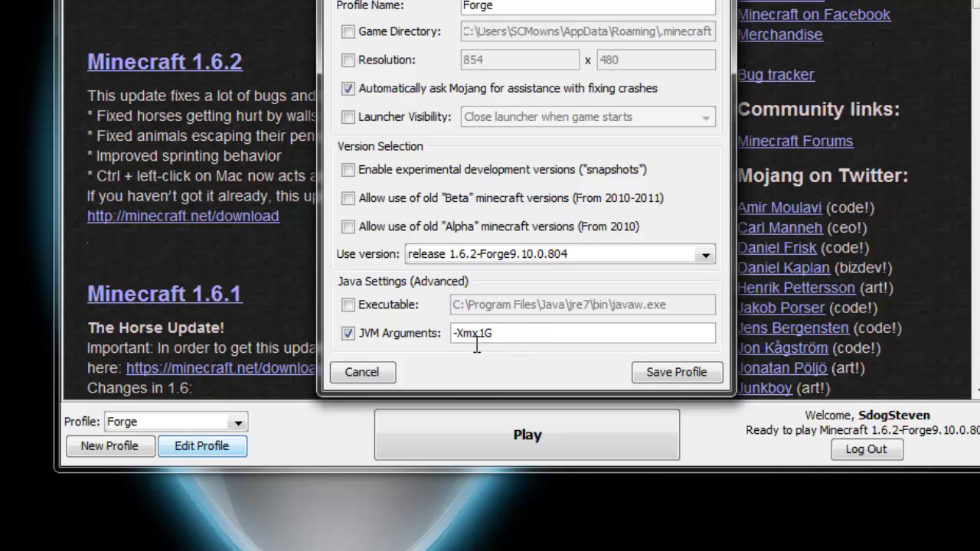
Step: Append -Dfml.ignorePatchDiscrepancies=true after -Xmx1G in the Forge profile's JVM arguments, separated by a space
left_click(516, 343)
key("ctrl+v")
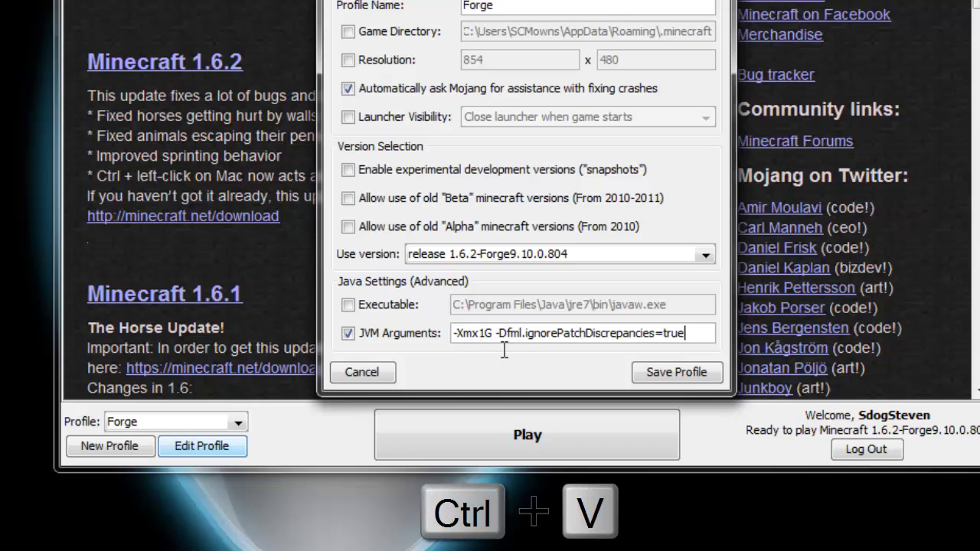
left_click_drag(463, 341, 489, 342)
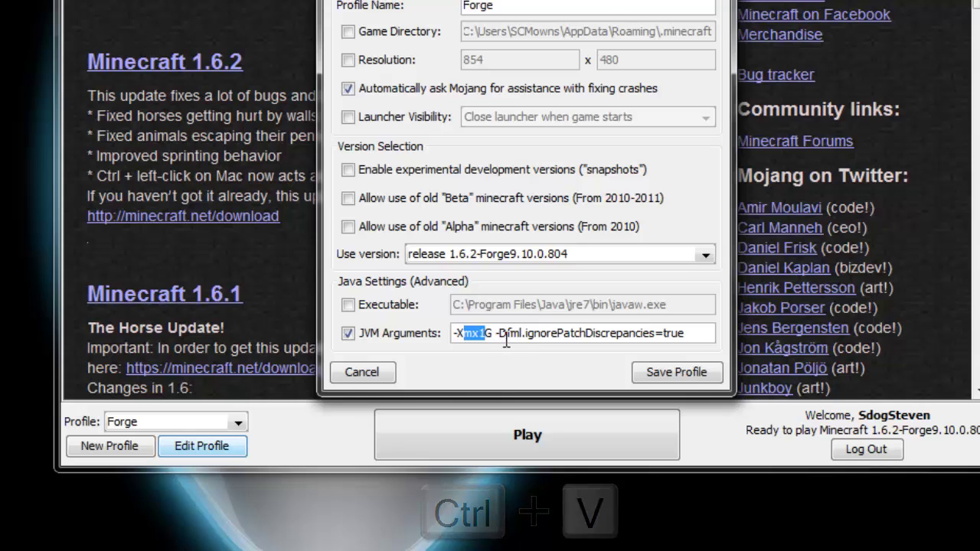
left_click_drag(497, 342, 709, 340)
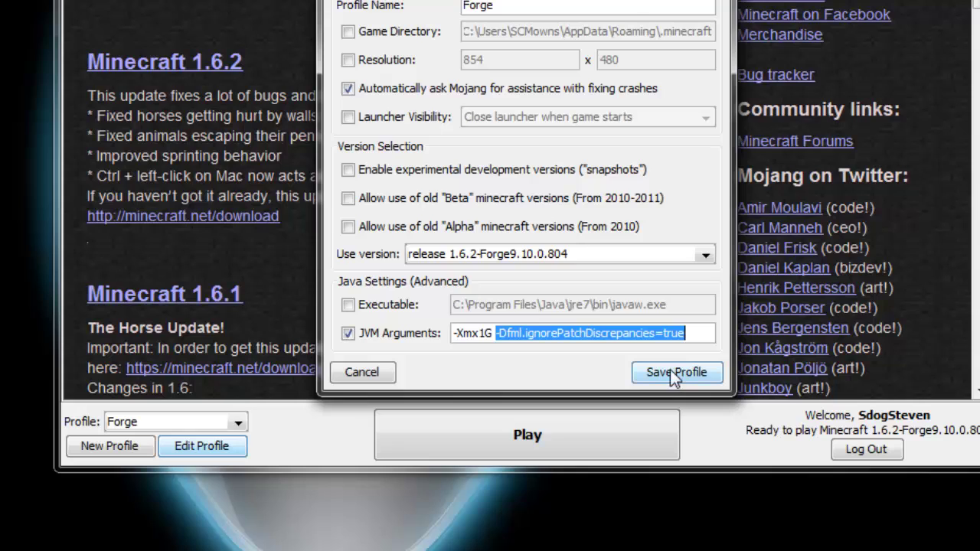
key("End")
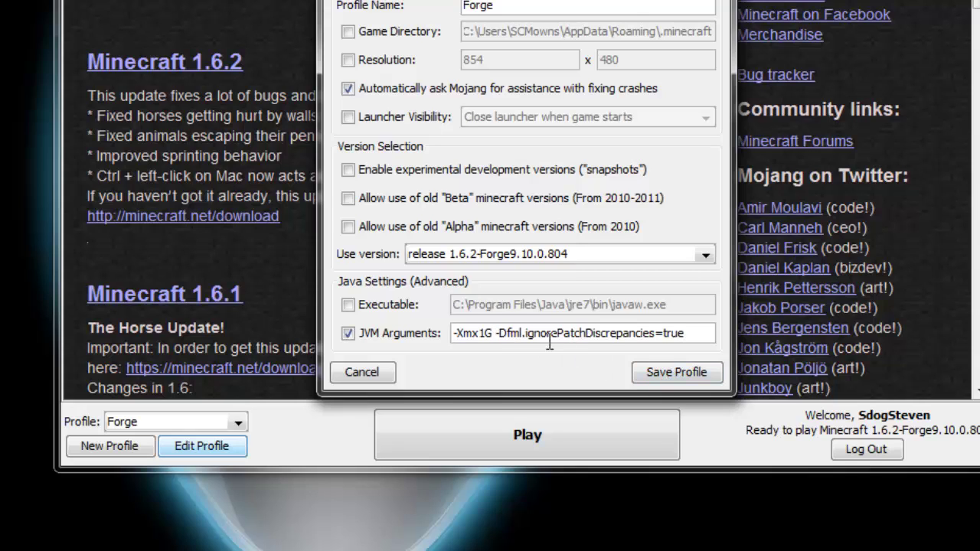
Step: Save the Forge profile and launch the game with its window maximized
left_click(649, 372)
left_click(488, 441)
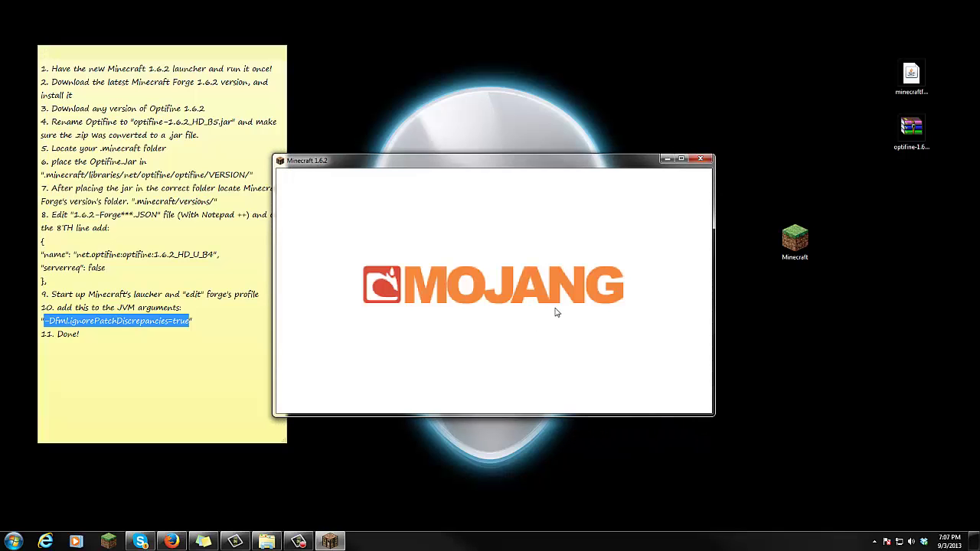
left_click(682, 159)
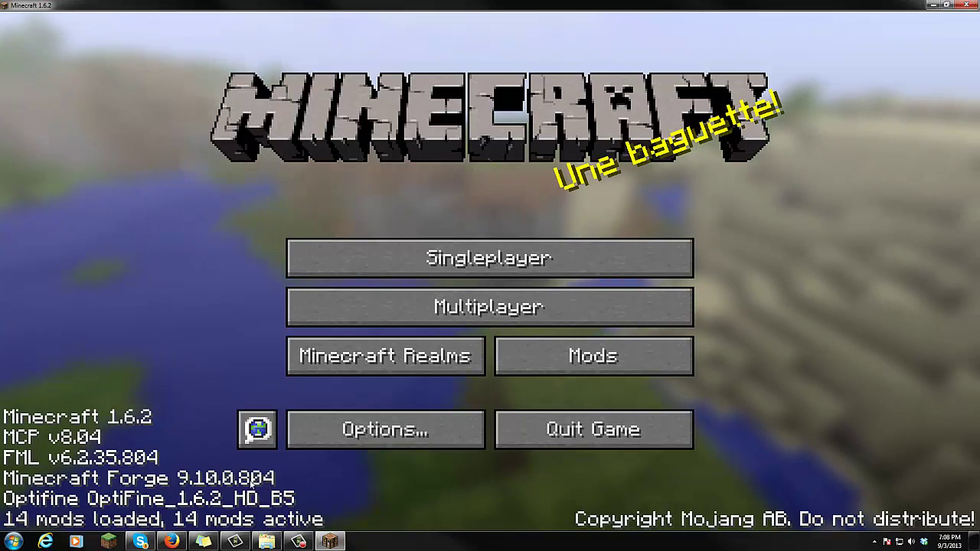
Step: Restore the Minecraft window to a smaller size beside the setup notes and check the full name of the OptiFine file on the desktop
left_click_drag(551, 4, 567, 81)
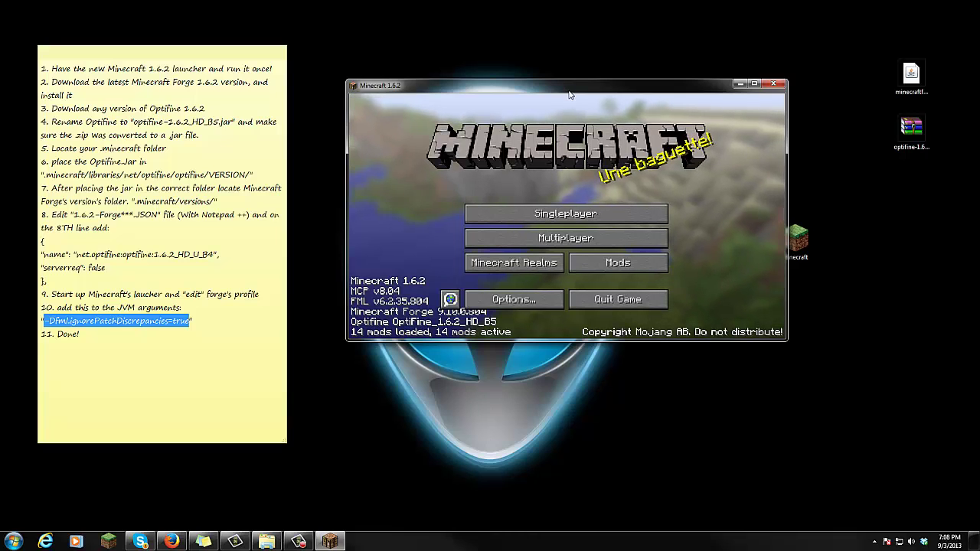
left_click(912, 151)
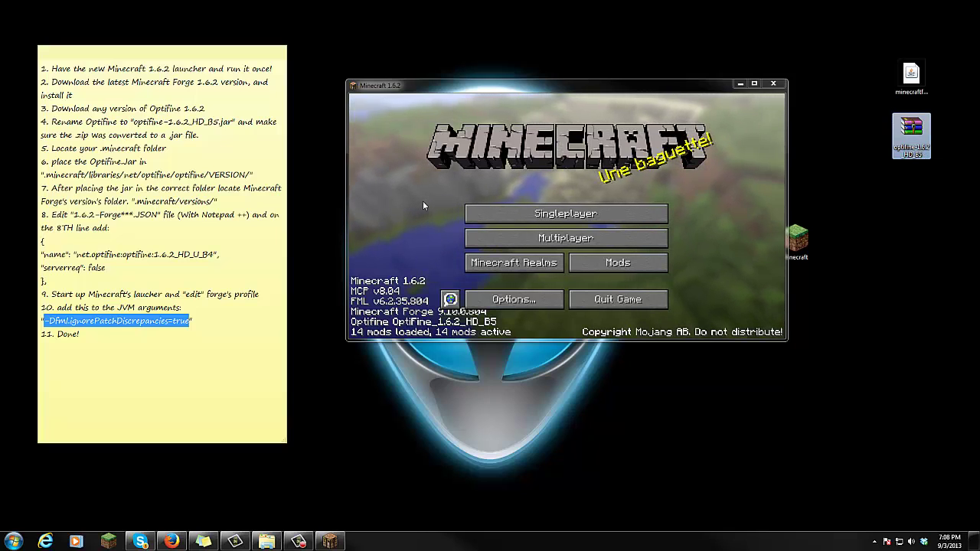
left_click(348, 416)
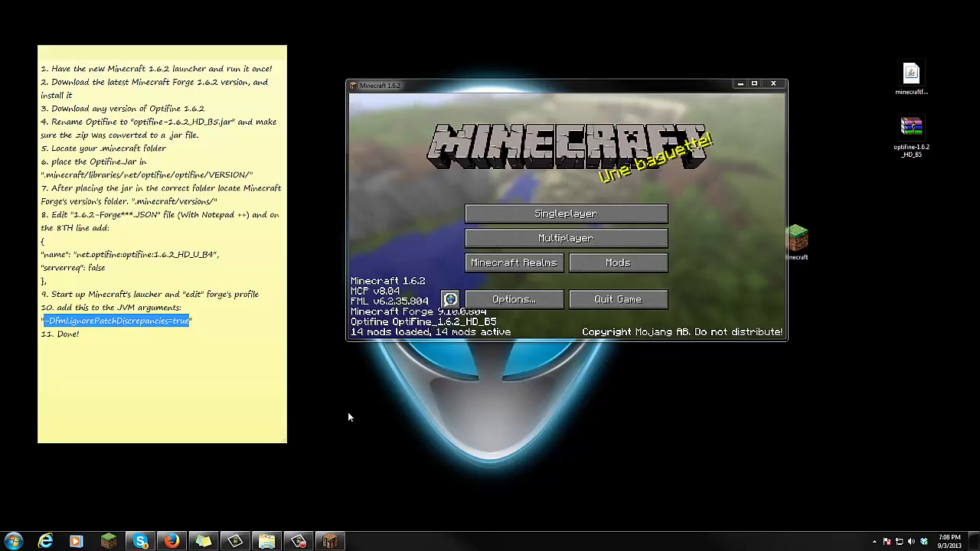
Step: Check the OptiFine jar in .minecraft/libraries/net/optifine/optifine/1.6.2_HD_B5 and return to the Minecraft window, maximizing it
left_click(266, 542)
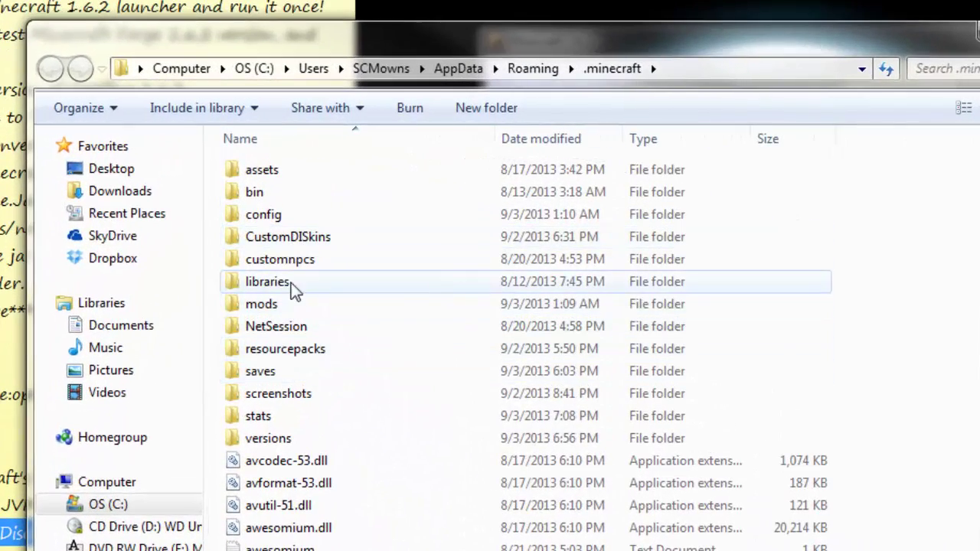
double_click(295, 285)
double_click(283, 261)
left_click(280, 239)
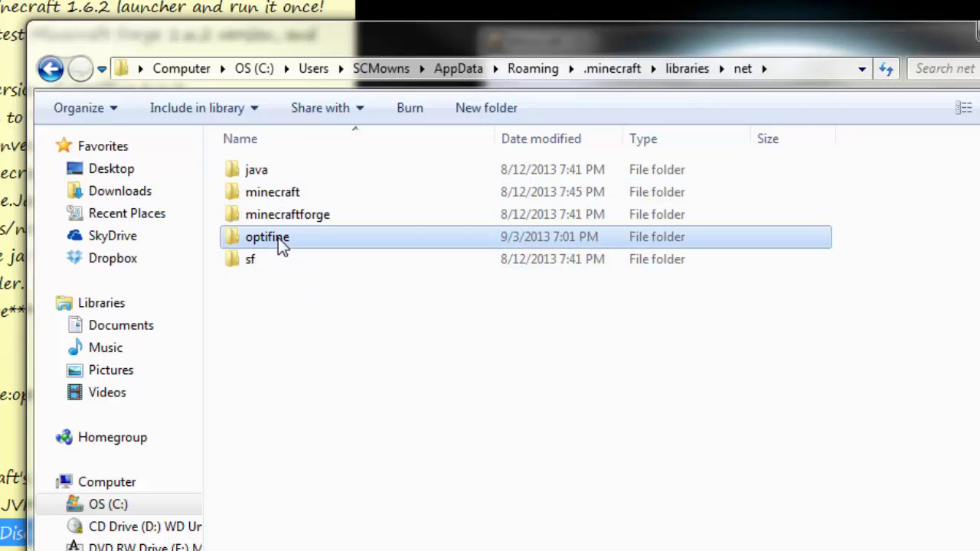
double_click(280, 239)
double_click(279, 172)
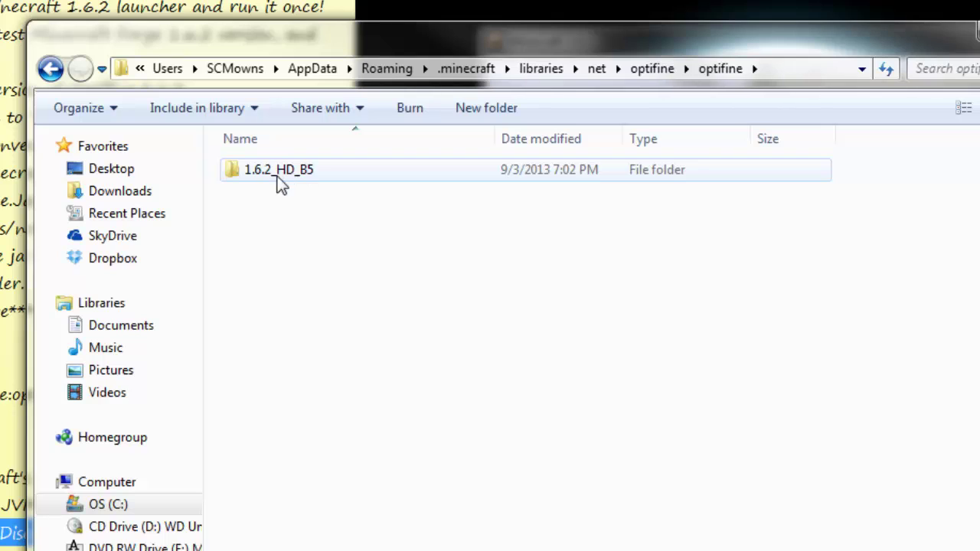
double_click(288, 182)
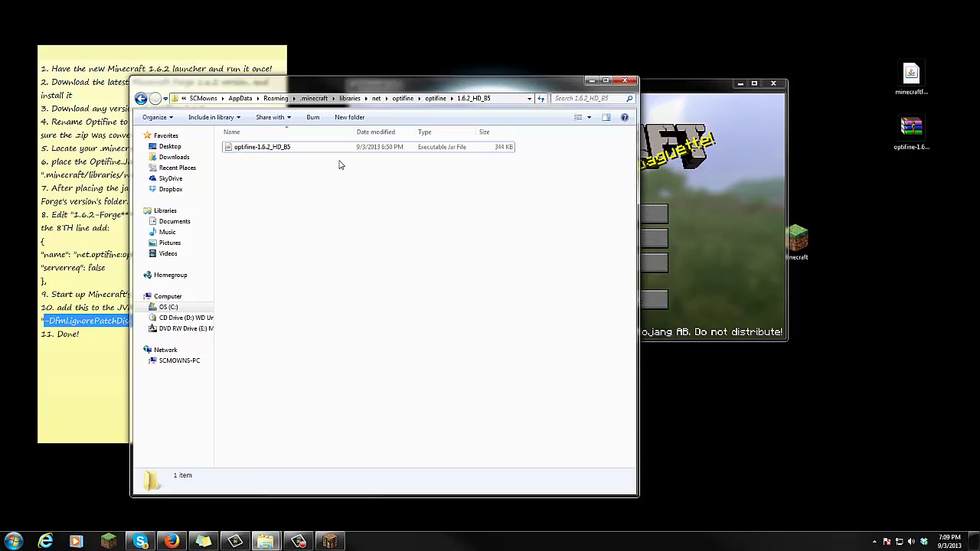
left_click(698, 126)
double_click(635, 85)
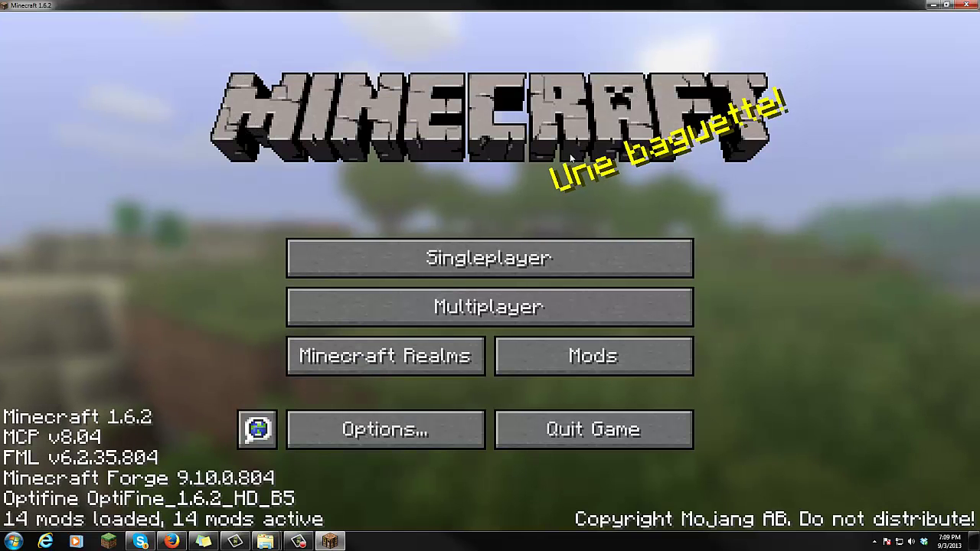